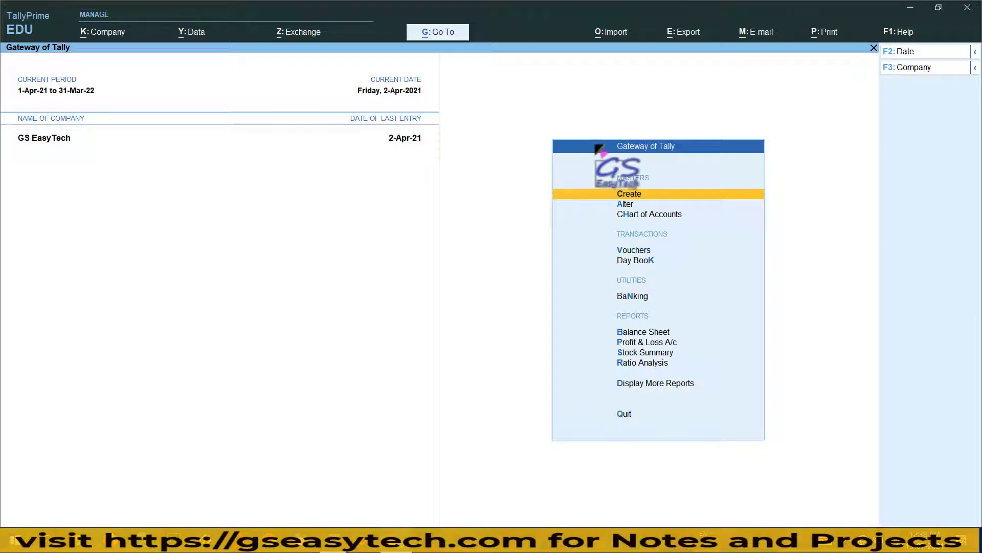
Step: Start a contra voucher for the first question in the Word document and set the voucher date to 1-Apr-21
{"action": "left_click", "coordinate": [628, 252]}
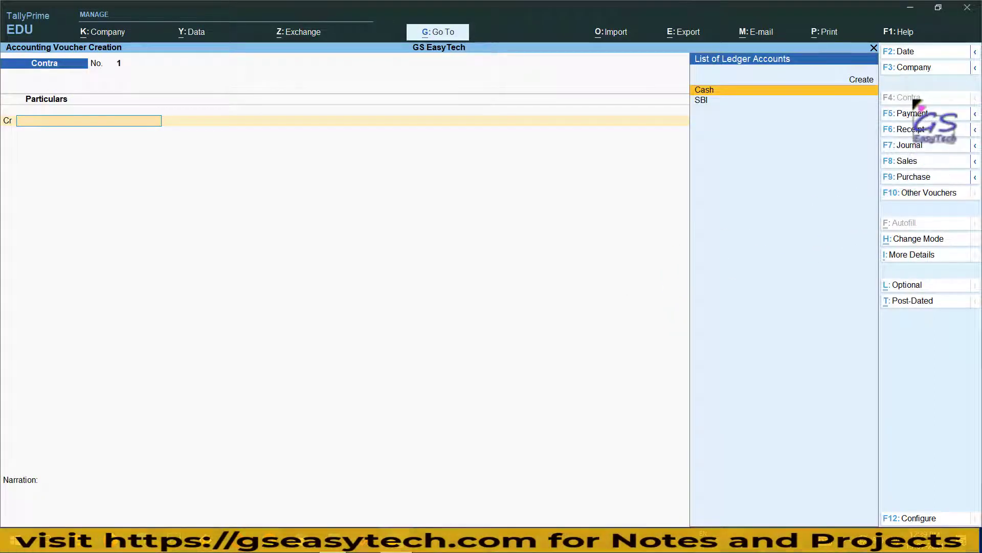
{"action": "key", "text": "ctrl"}
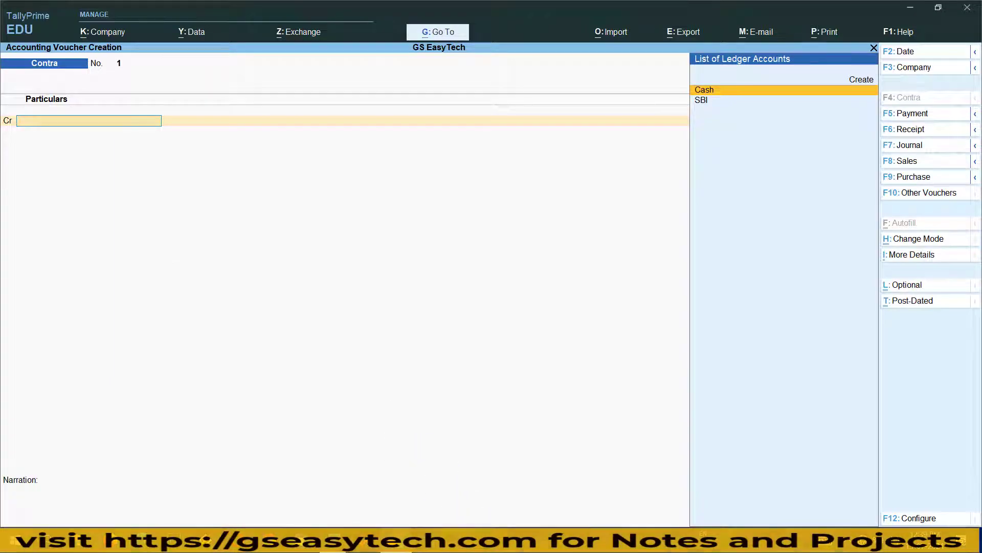
{"action": "left_click", "coordinate": [332, 542]}
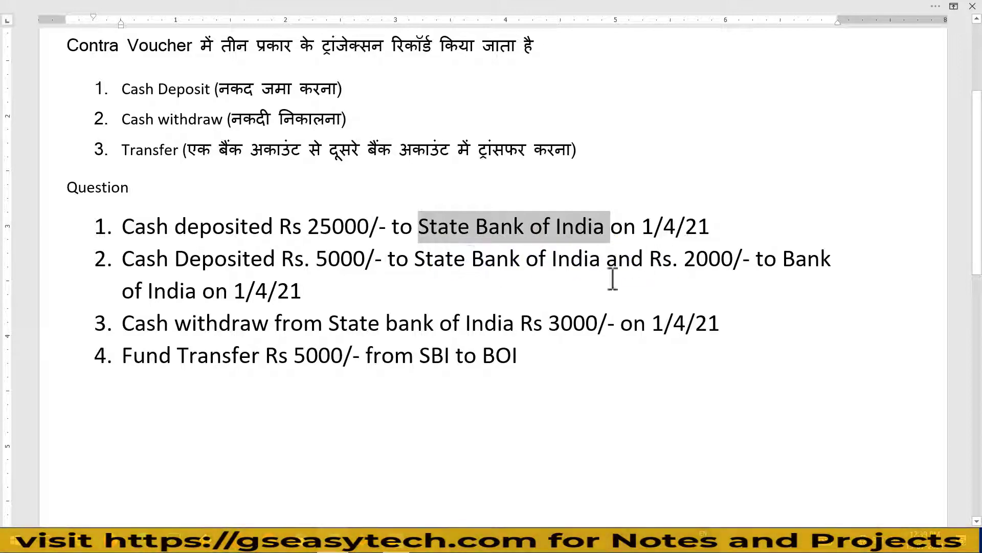
{"action": "left_click", "coordinate": [396, 541]}
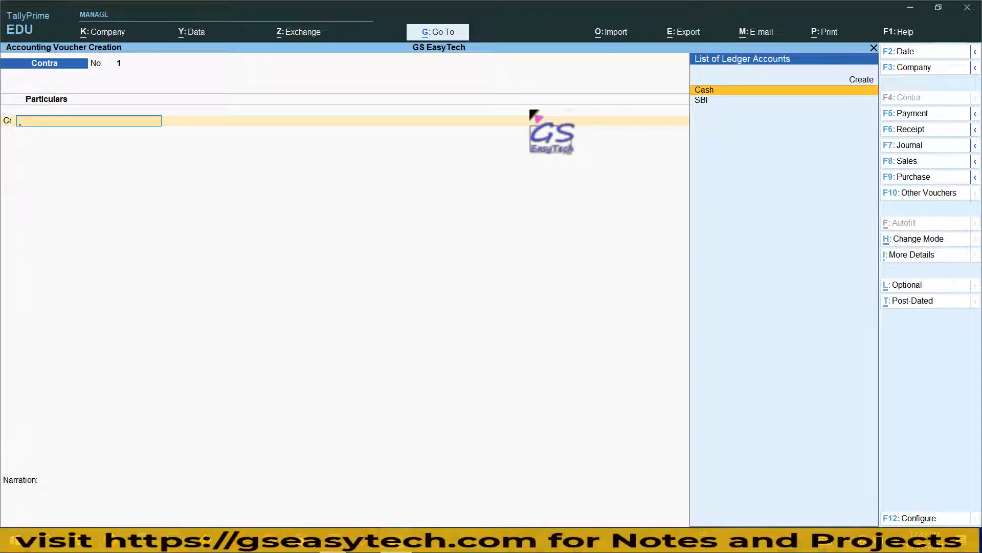
{"action": "key", "text": "F2"}
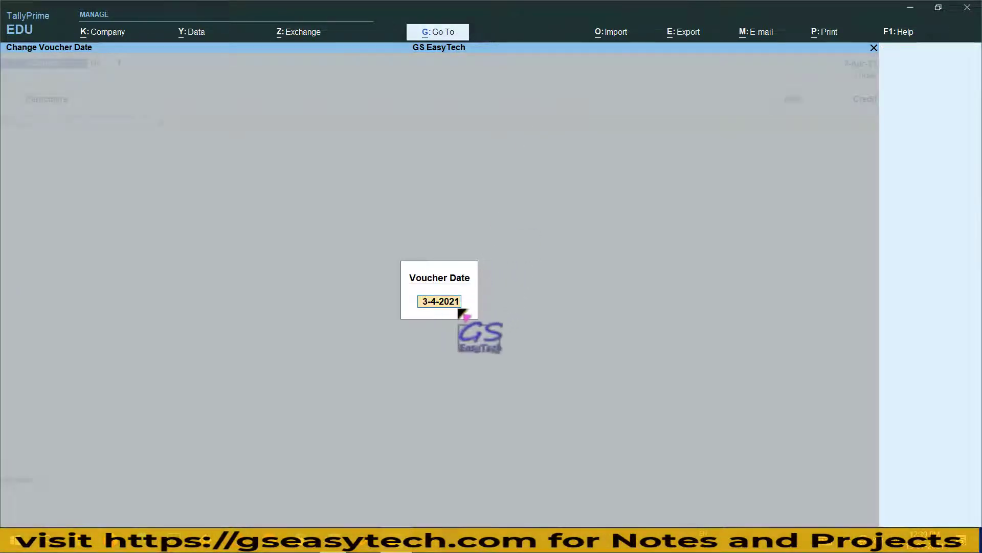
{"action": "type", "text": "1"}
{"action": "type", "text": "-4"}
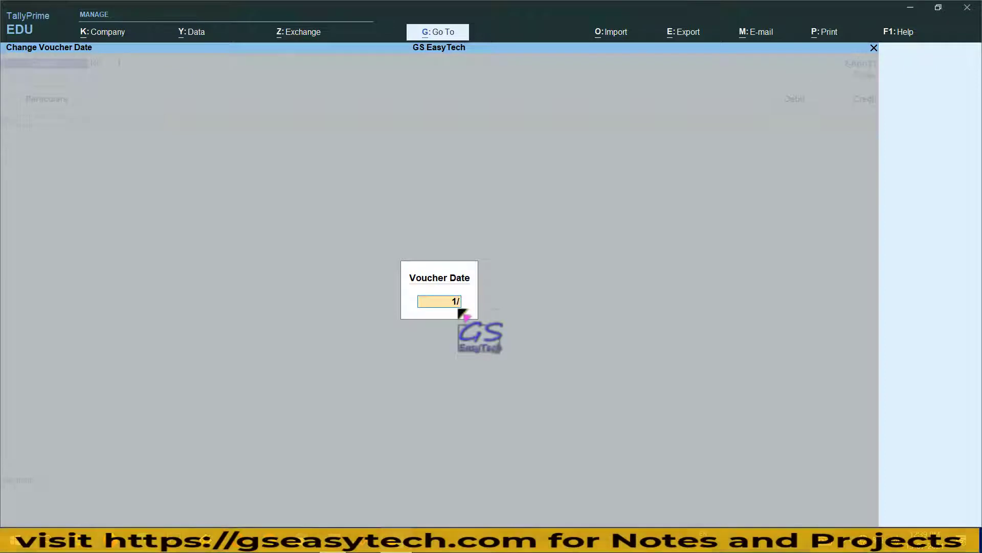
{"action": "key", "text": "Return"}
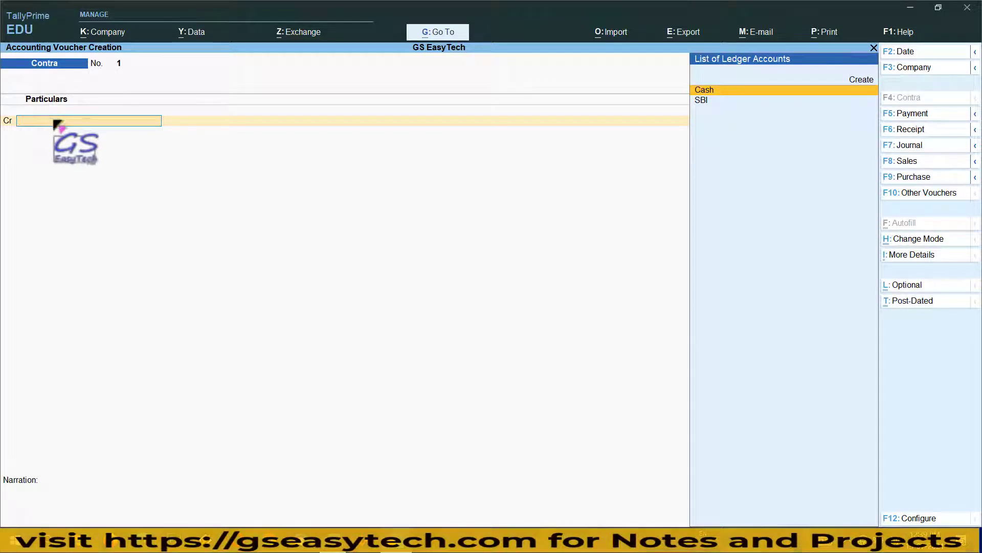
Step: Credit the Cash ledger with 25,000 in the contra voucher
{"action": "left_click", "coordinate": [703, 92]}
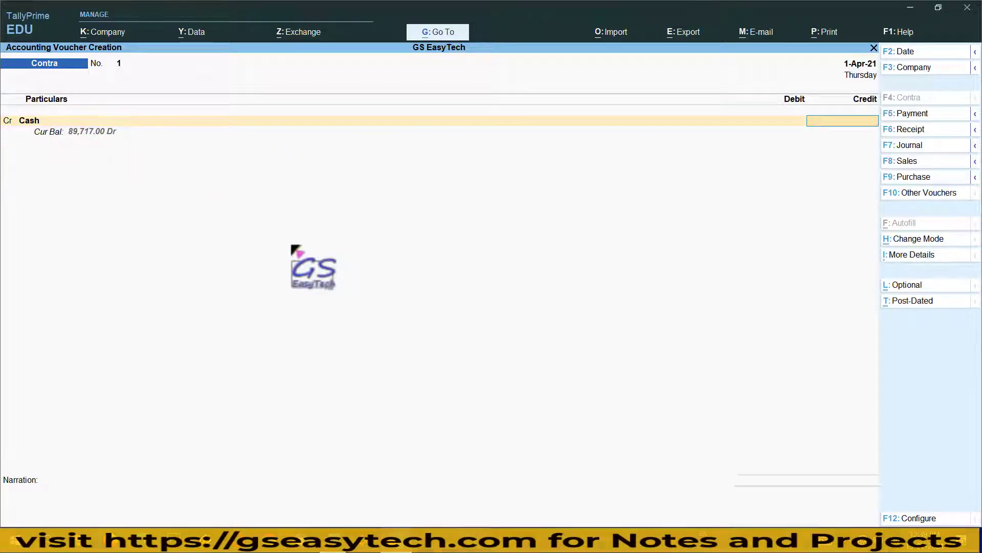
{"action": "type", "text": "25000"}
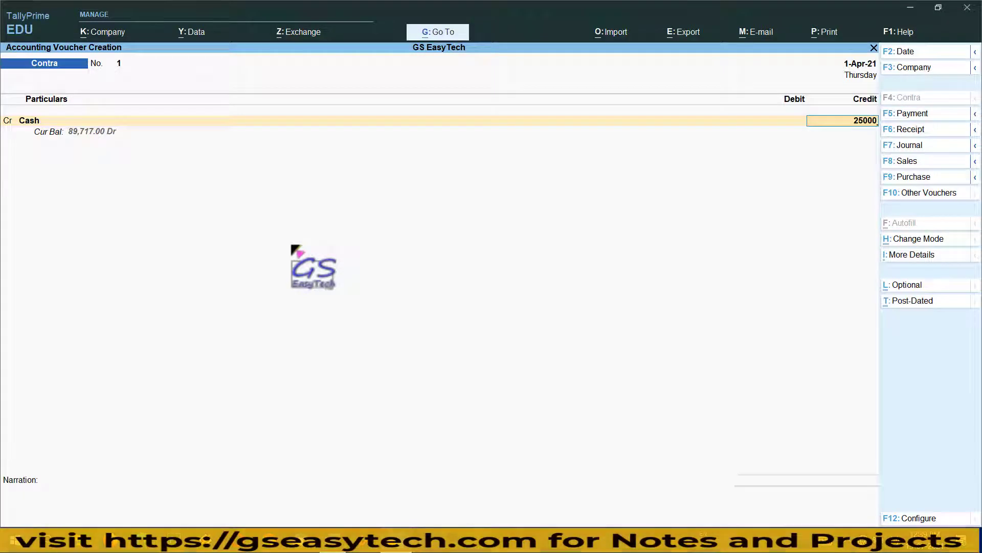
{"action": "key", "text": "Return"}
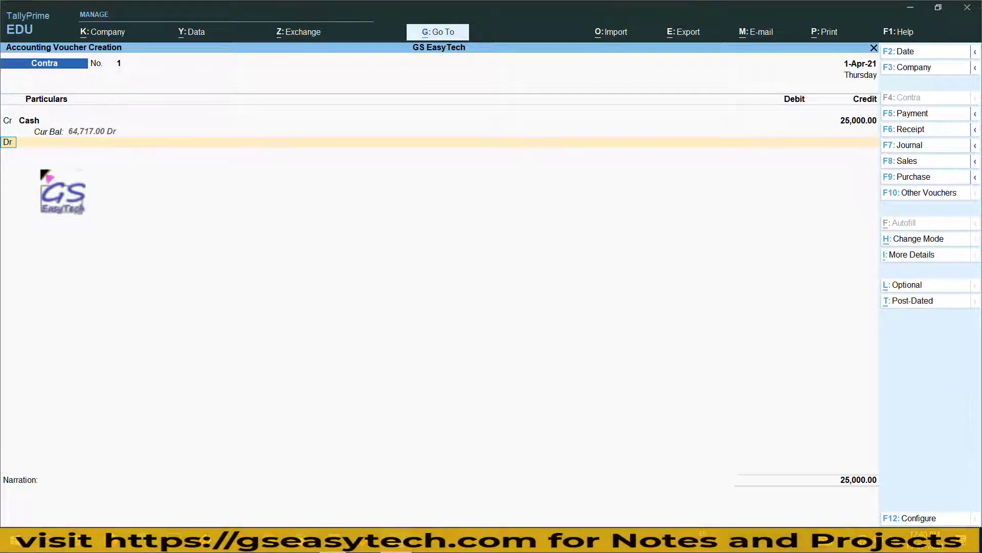
Step: Add a debit line for the SBI ledger and accept 25,000 as its amount
{"action": "key", "text": "Return"}
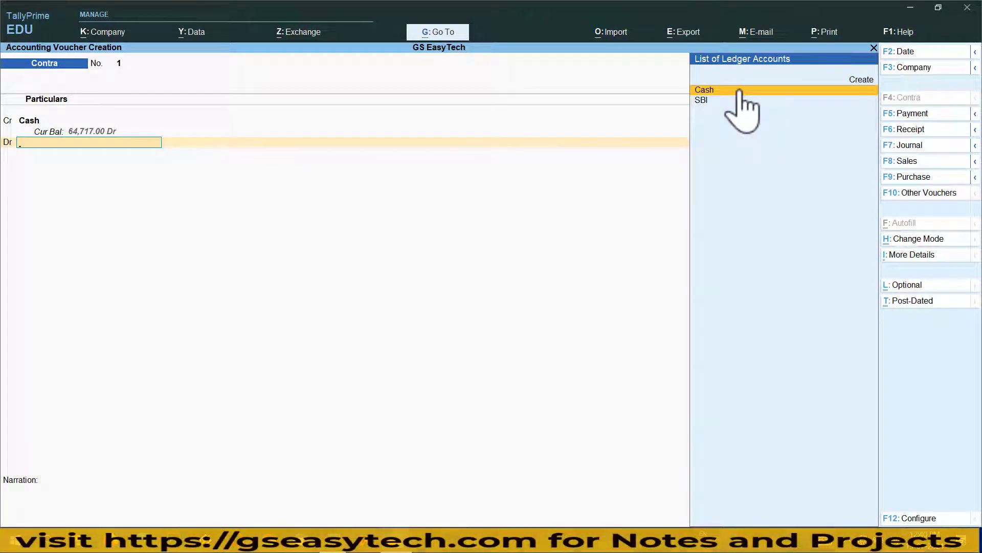
{"action": "key", "text": "ctrl"}
{"action": "mouse_move", "coordinate": [695, 75]}
{"action": "left_mouse_down"}
{"action": "mouse_move", "coordinate": [772, 197]}
{"action": "mouse_move", "coordinate": [861, 270]}
{"action": "left_mouse_up"}
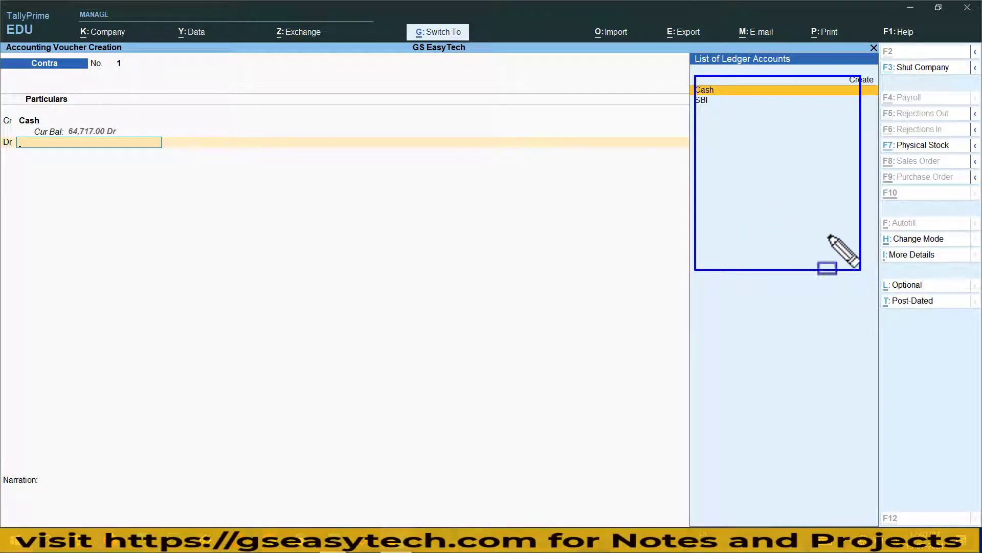
{"action": "key", "text": "Escape"}
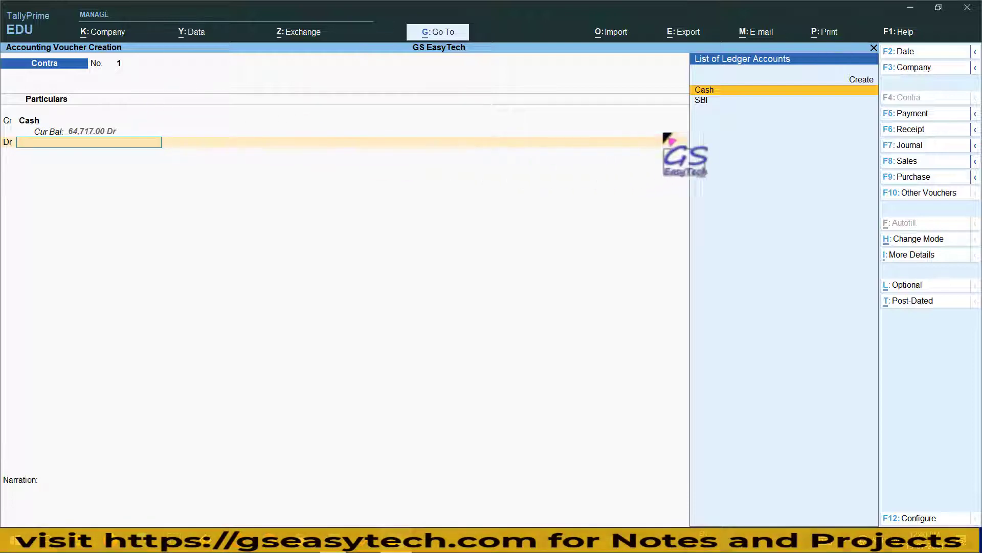
{"action": "left_click", "coordinate": [702, 100]}
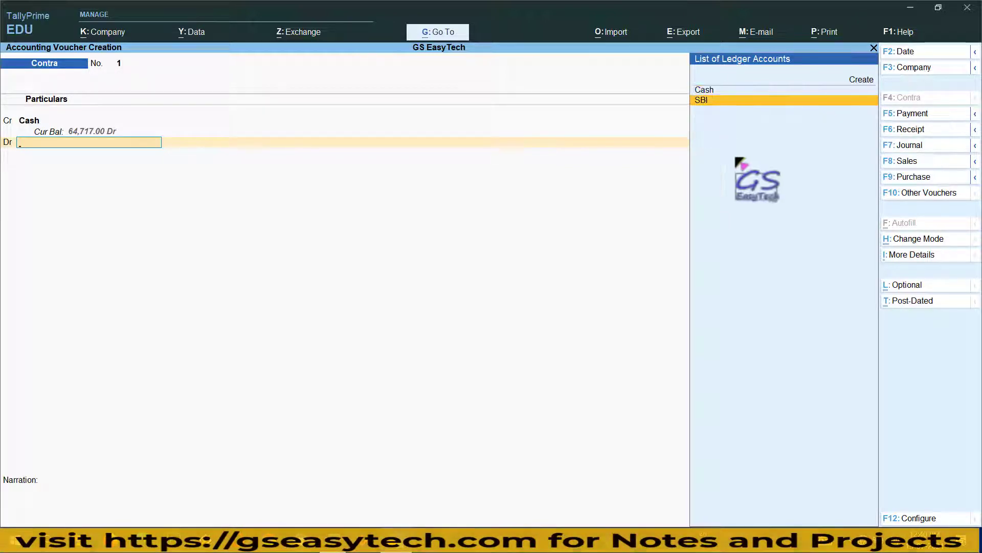
{"action": "key", "text": "Return"}
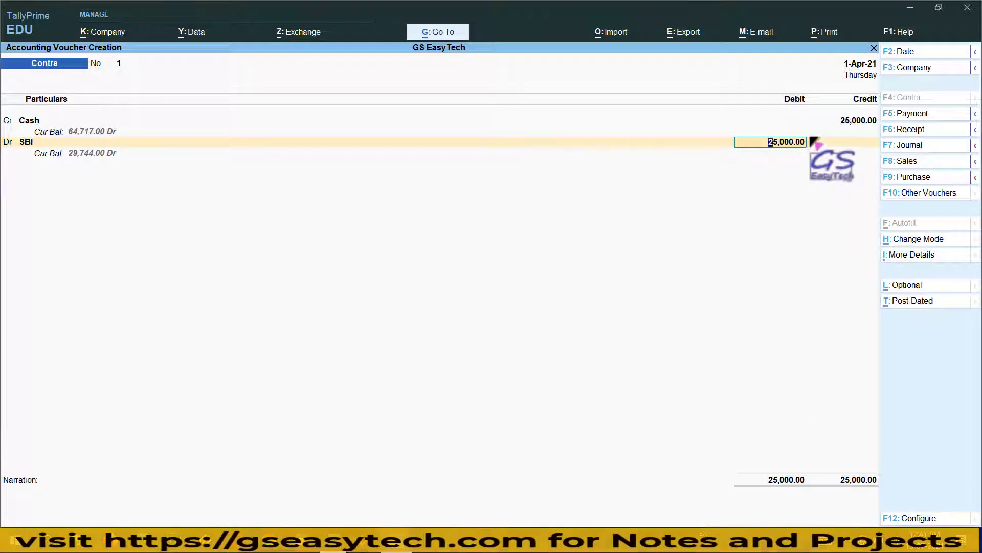
{"action": "key", "text": "Return"}
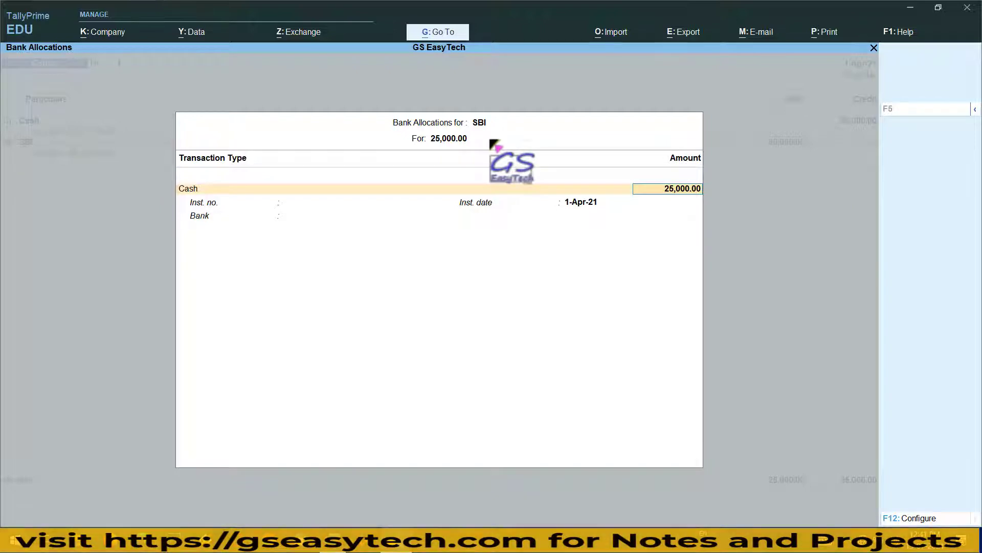
Step: Accept the SBI bank allocation and enter 50 notes of 500 as the cash denominations for the deposit
{"action": "key", "text": "Return"}
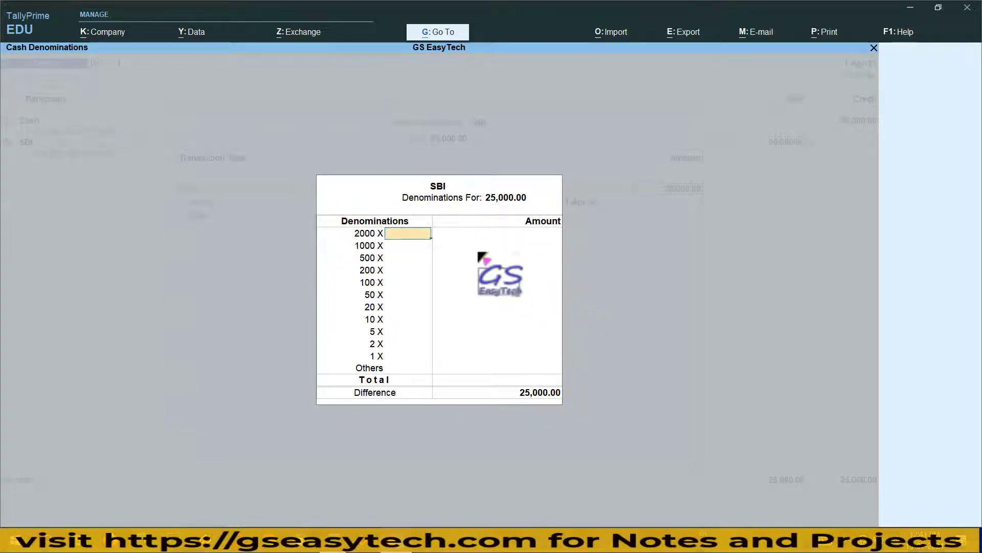
{"action": "key", "text": "Return"}
{"action": "key", "text": "Return"}
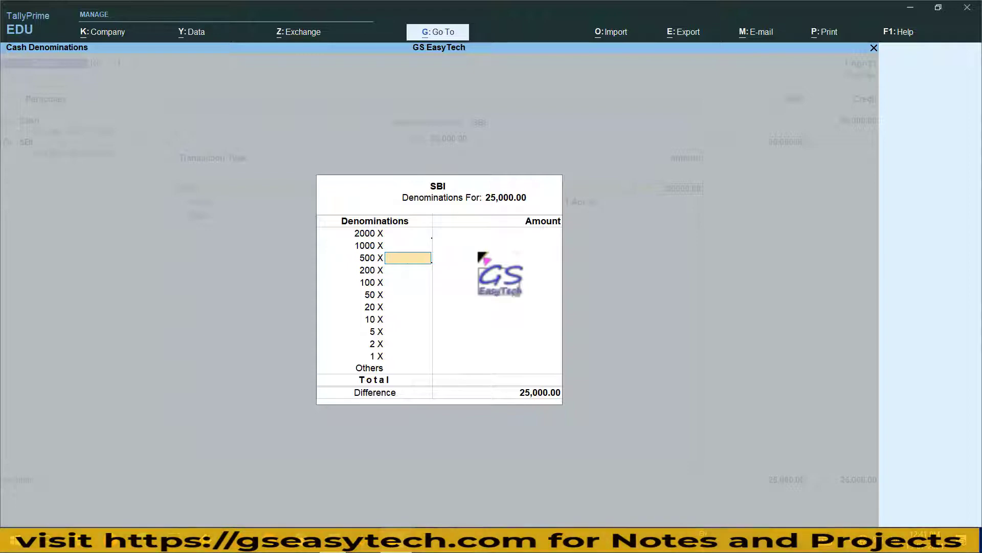
{"action": "type", "text": "50"}
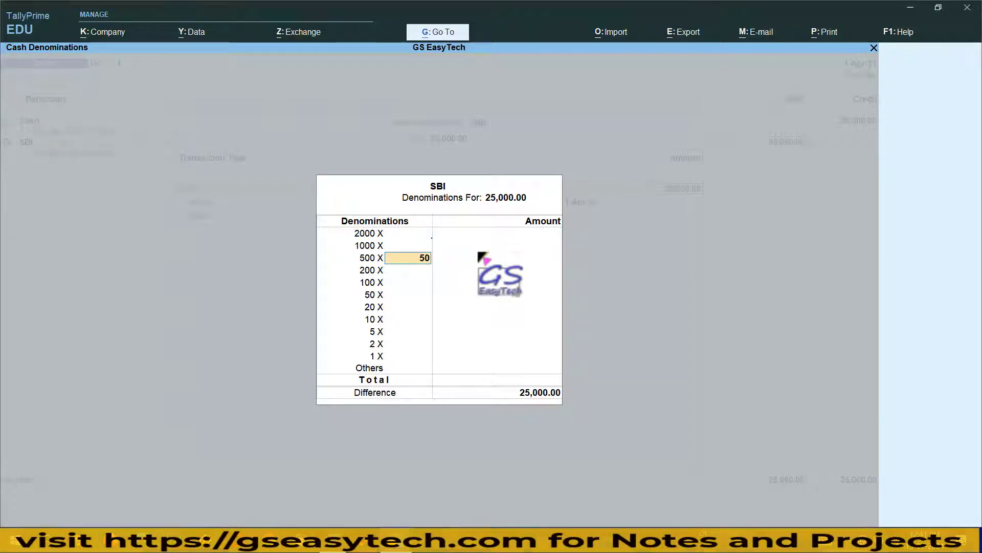
{"action": "key", "text": "Return"}
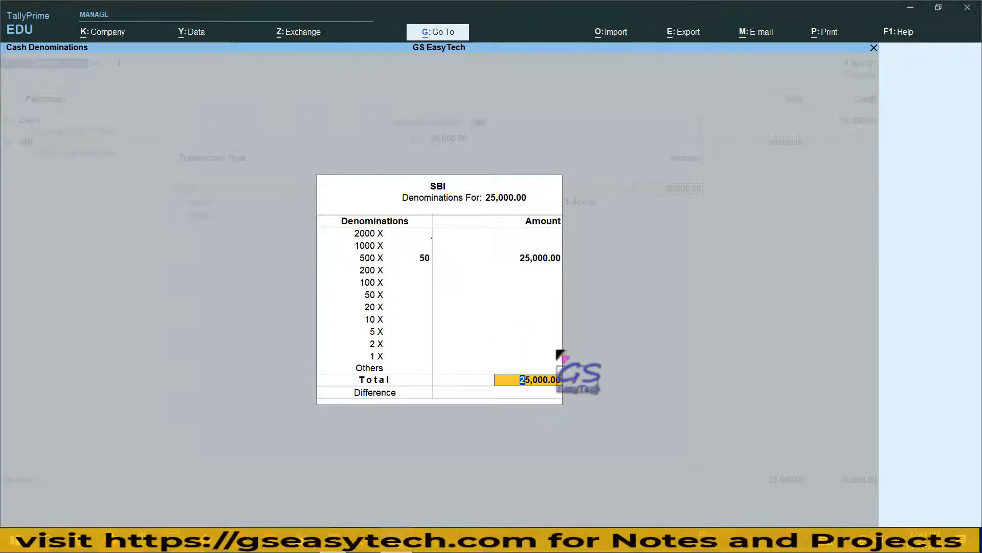
{"action": "key", "text": "Return"}
{"action": "key", "text": "Return"}
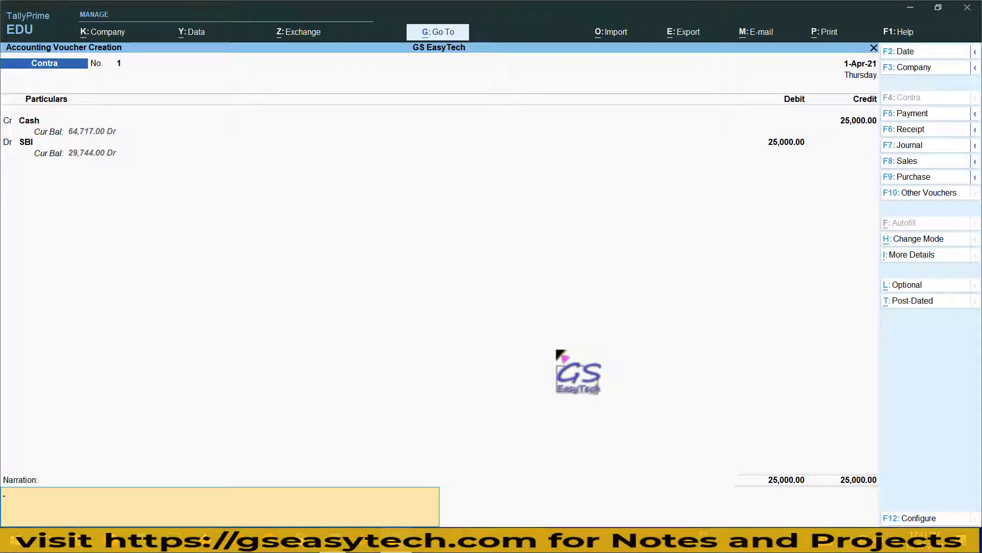
Step: Set Provide Cash Denomination details to No in the voucher configuration
{"action": "left_click", "coordinate": [334, 540]}
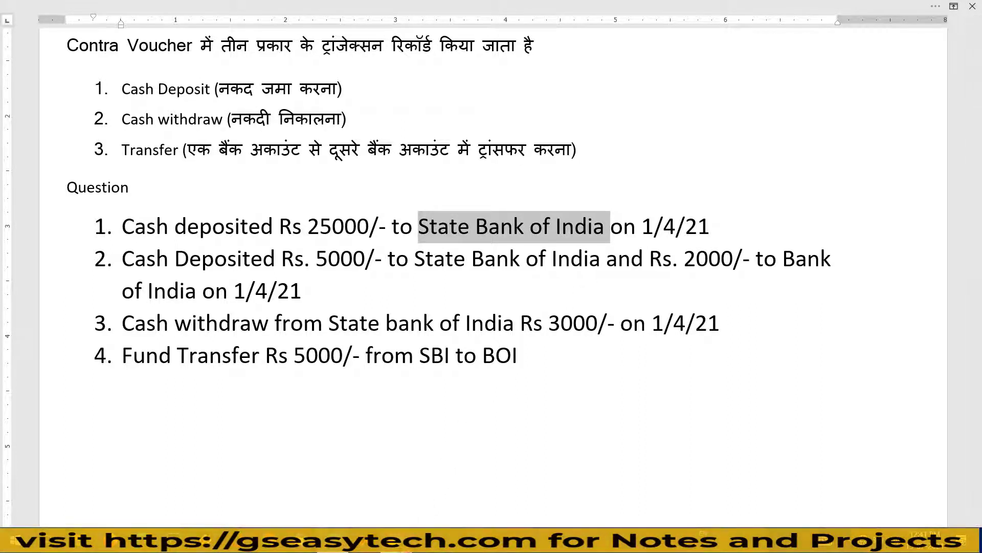
{"action": "left_click", "coordinate": [397, 541]}
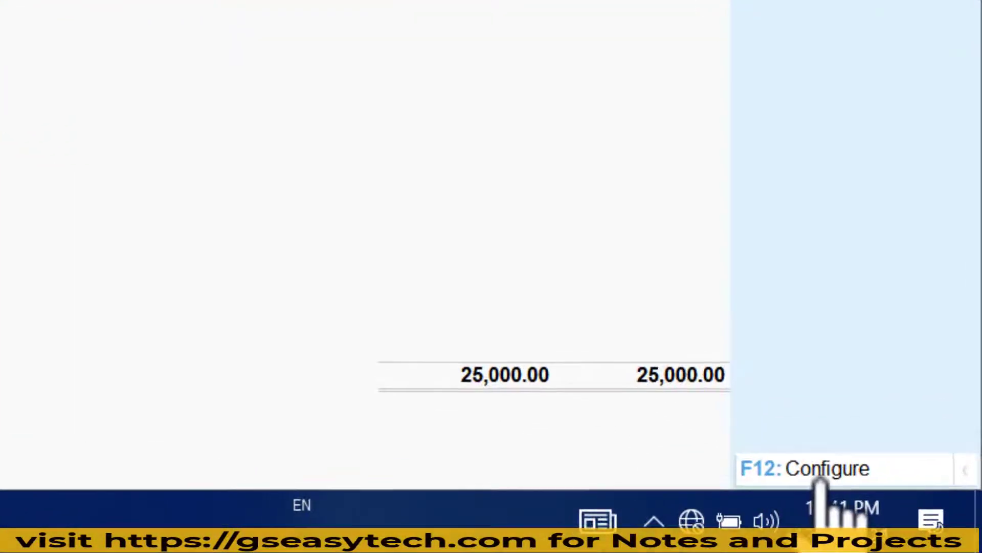
{"action": "left_click", "coordinate": [885, 506]}
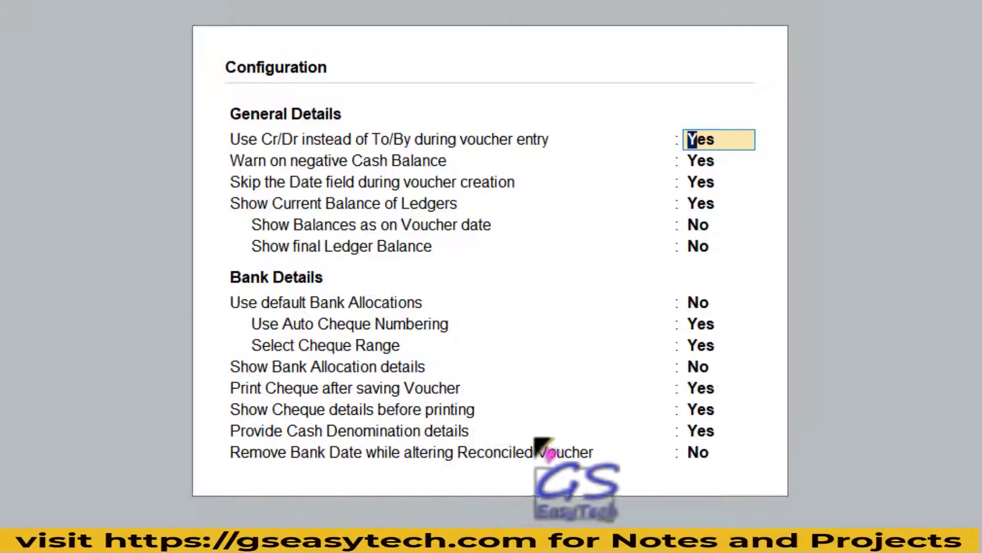
{"action": "left_click", "coordinate": [708, 434]}
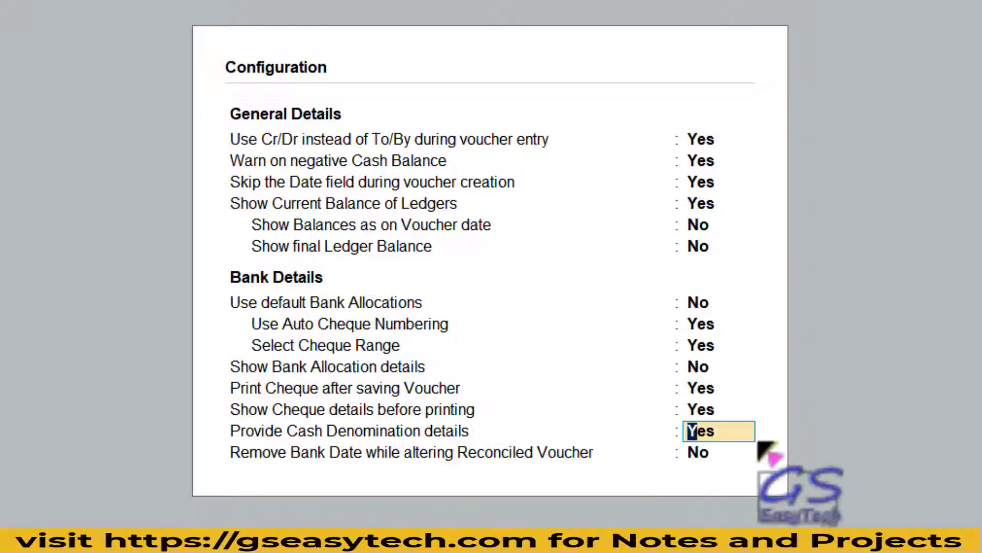
{"action": "type", "text": "n"}
{"action": "key", "text": "Return"}
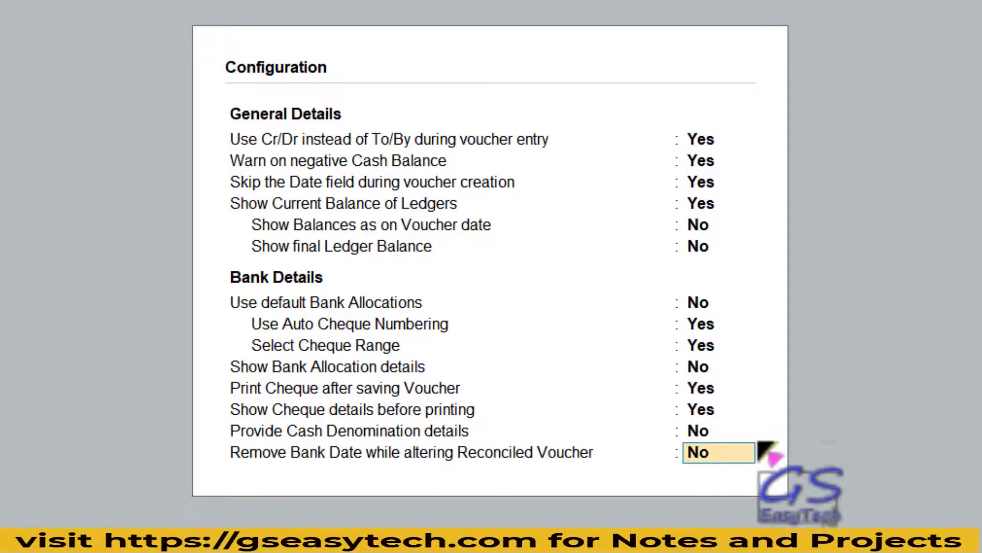
{"action": "key", "text": "Return"}
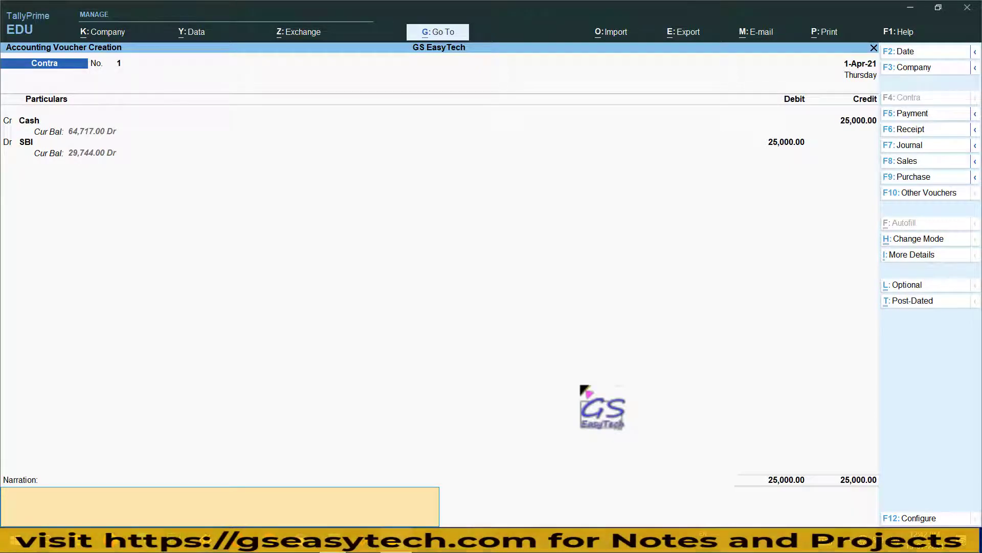
Step: Leave the narration blank and save the 25,000 cash deposit voucher
{"action": "key", "text": "Return"}
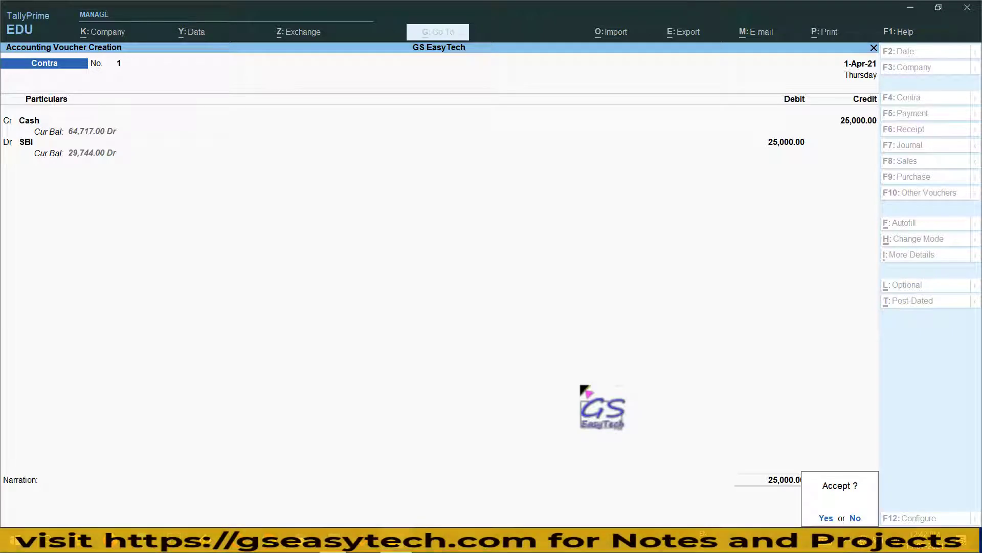
{"action": "key", "text": "Return"}
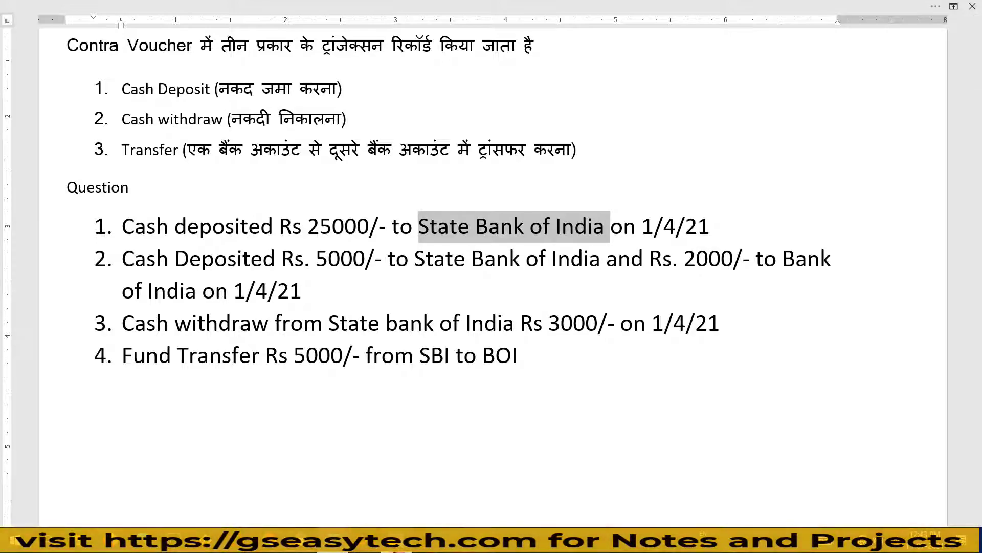
Step: Credit Cash in the new contra voucher in TallyPrime and check question 2's deposit amounts in the Word document
{"action": "left_click", "coordinate": [396, 540]}
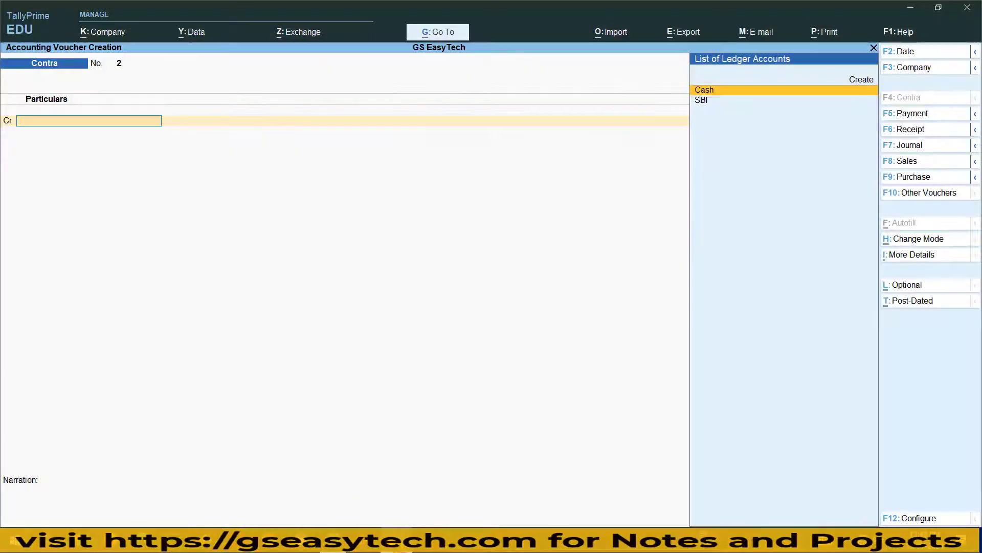
{"action": "left_click", "coordinate": [712, 90]}
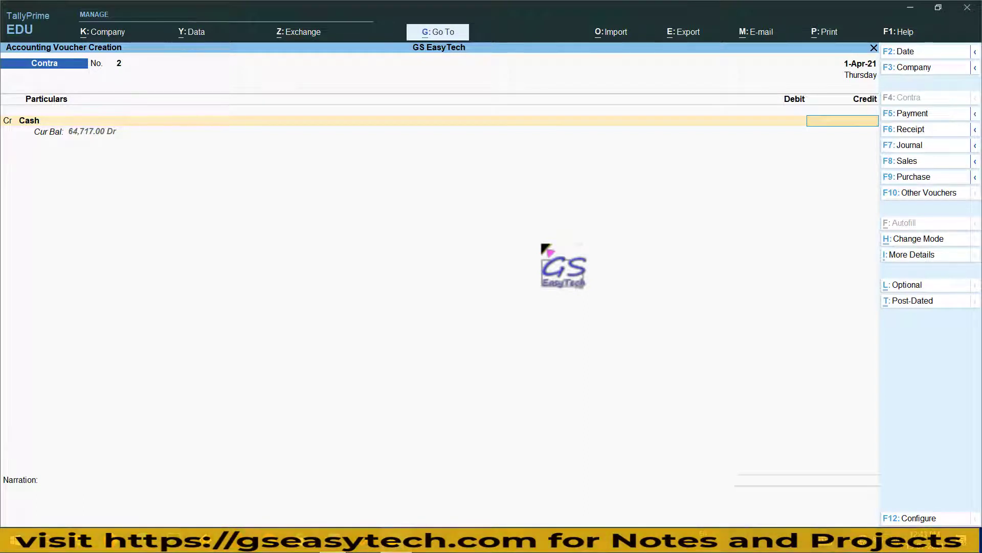
{"action": "left_click", "coordinate": [333, 541]}
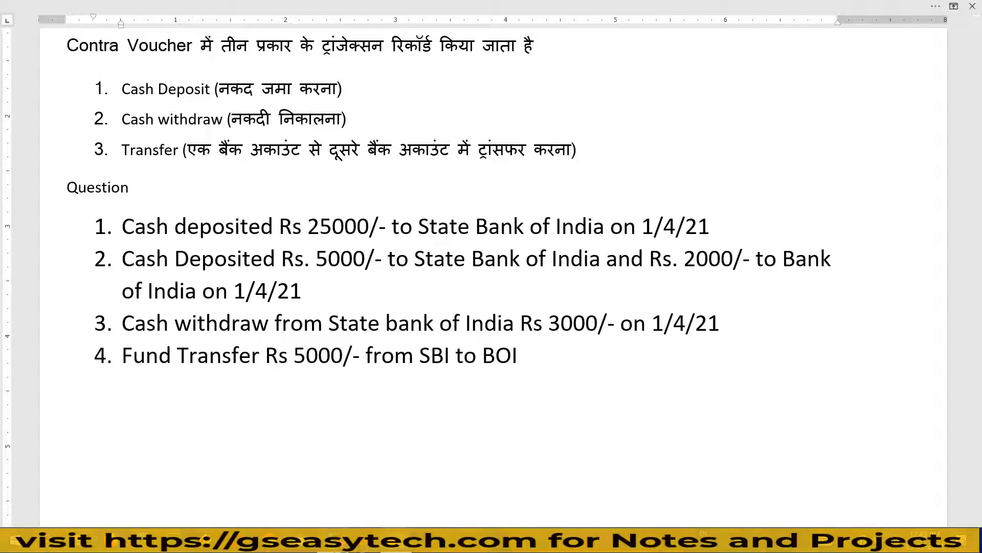
{"action": "left_click_drag", "start_coordinate": [380, 261], "coordinate": [321, 259]}
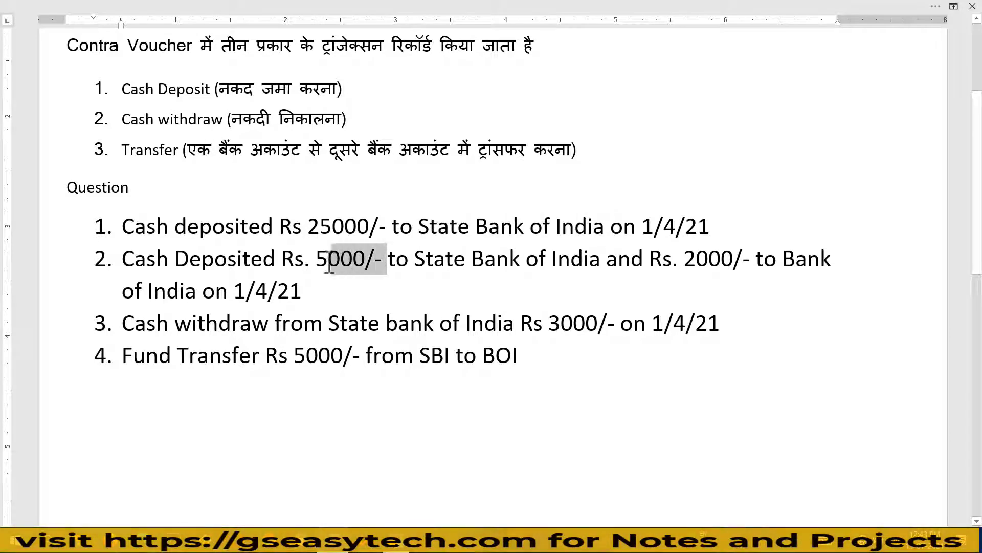
{"action": "left_click_drag", "start_coordinate": [738, 264], "coordinate": [686, 262]}
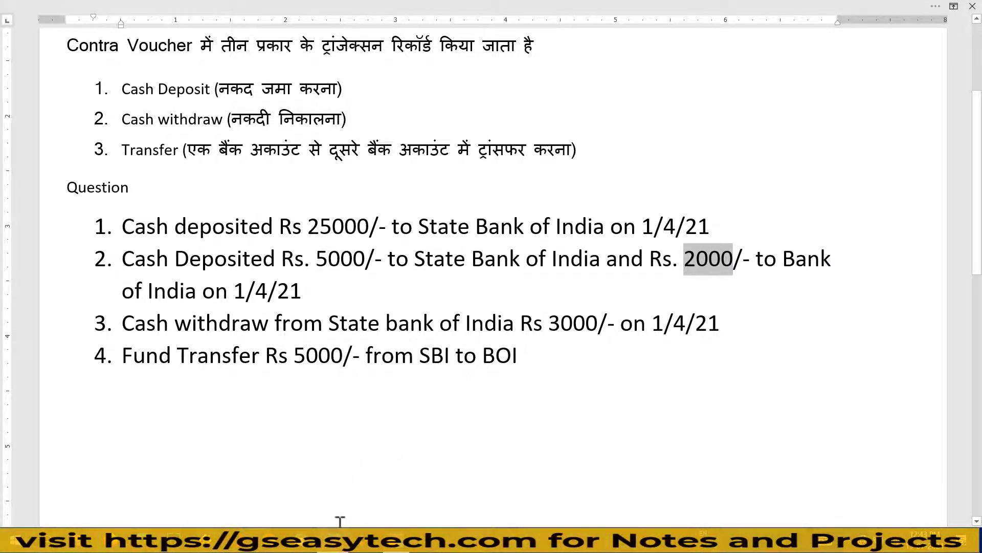
Step: Switch back to TallyPrime and enter 7,000 as the Cash credit amount, calculating 5000+2000 with the built-in calculator
{"action": "left_click", "coordinate": [396, 541]}
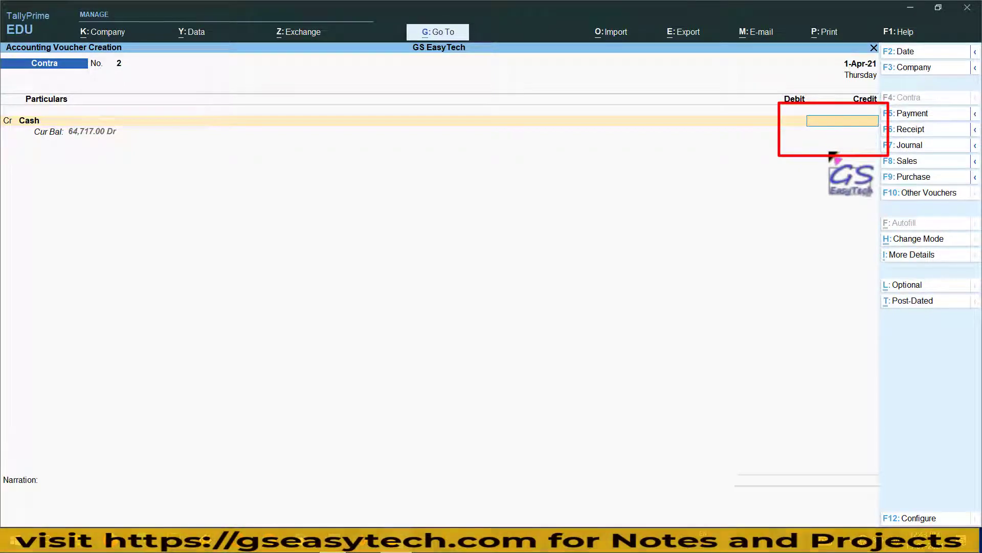
{"action": "key", "text": "alt+c"}
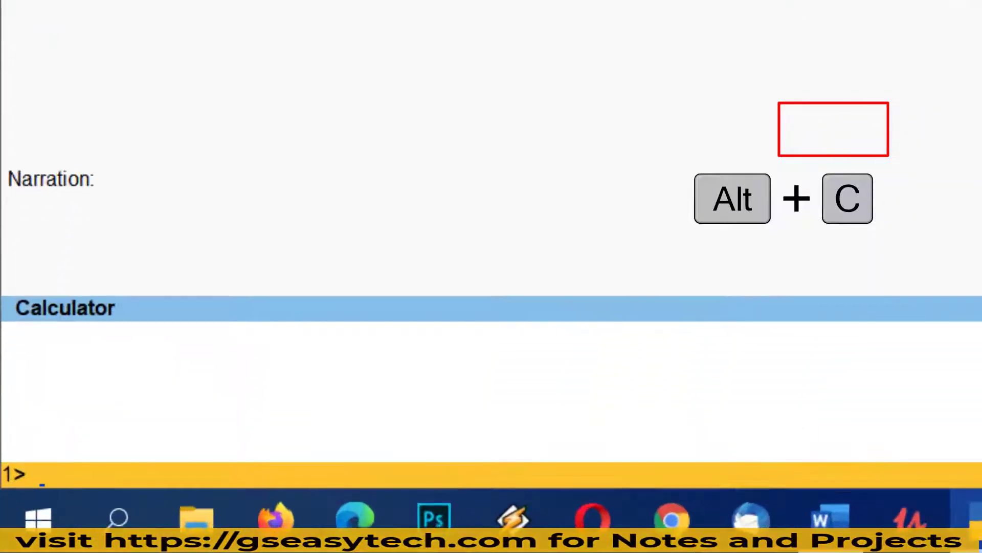
{"action": "type", "text": "5"}
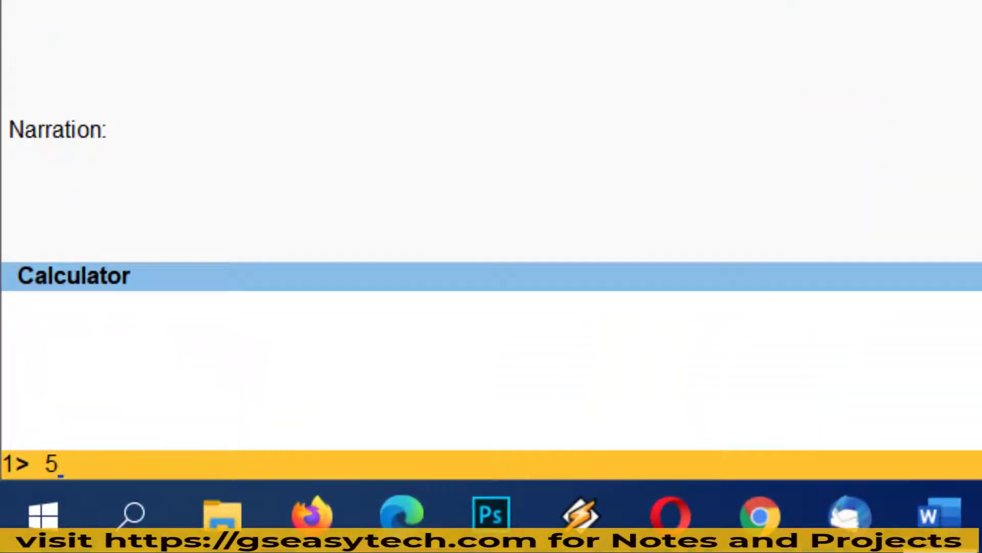
{"action": "type", "text": "000+"}
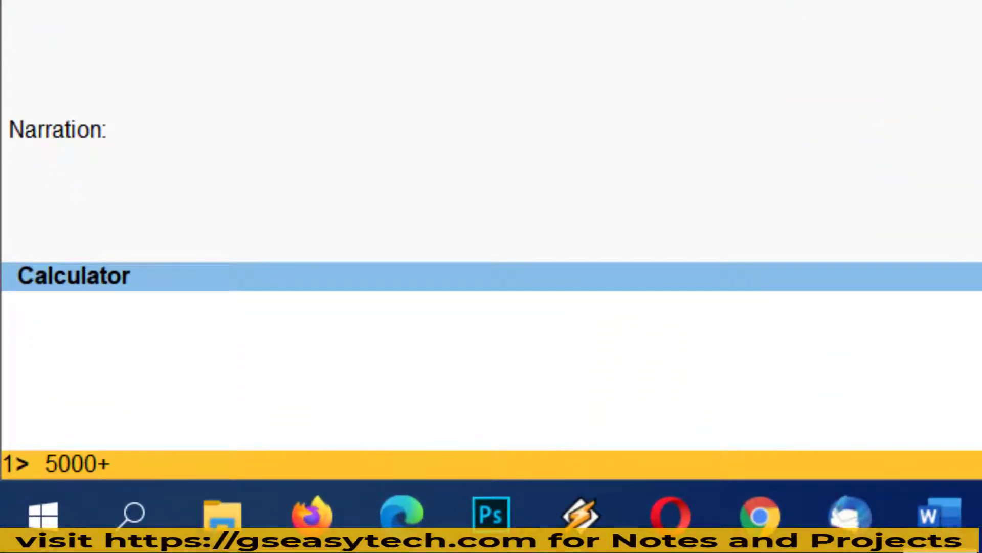
{"action": "type", "text": "2000"}
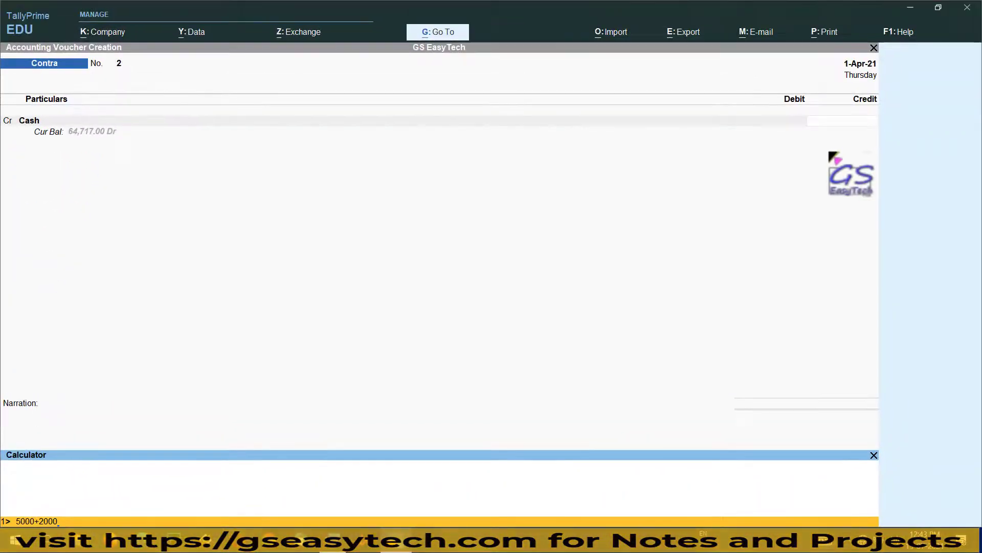
{"action": "key", "text": "Return"}
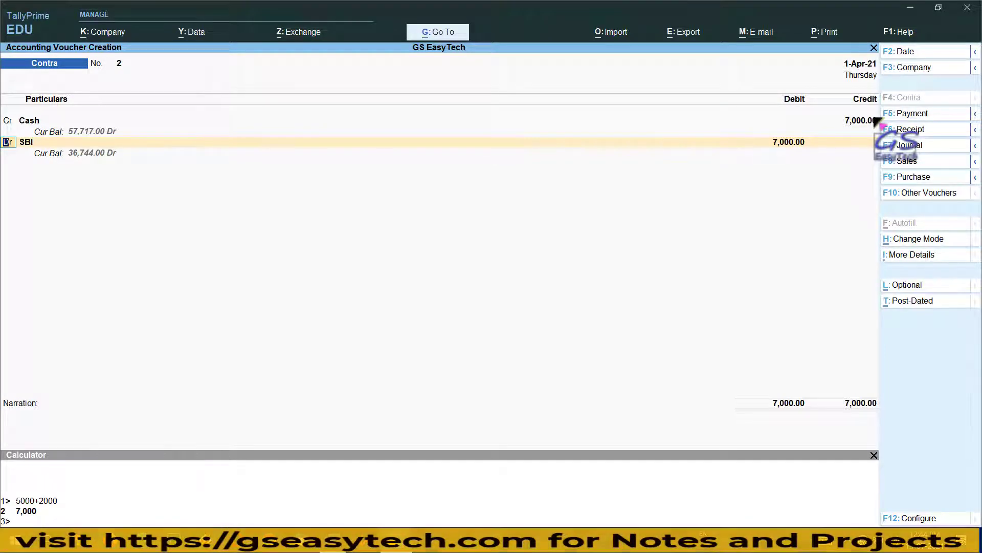
{"action": "key", "text": "ctrl"}
{"action": "mouse_move", "coordinate": [841, 111]}
{"action": "left_mouse_down"}
{"action": "mouse_move", "coordinate": [845, 134]}
{"action": "mouse_move", "coordinate": [880, 131]}
{"action": "left_mouse_up"}
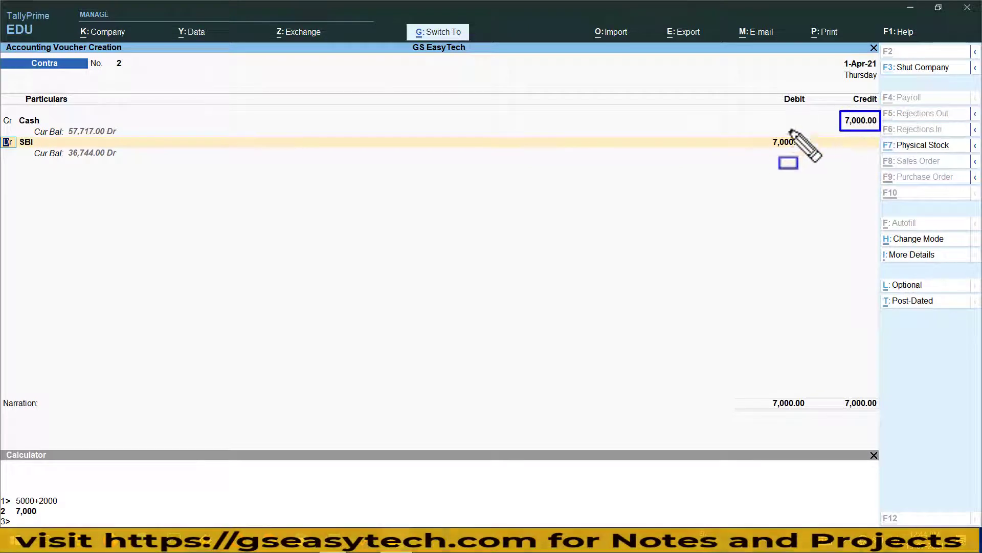
{"action": "left_click_drag", "start_coordinate": [767, 134], "coordinate": [807, 152]}
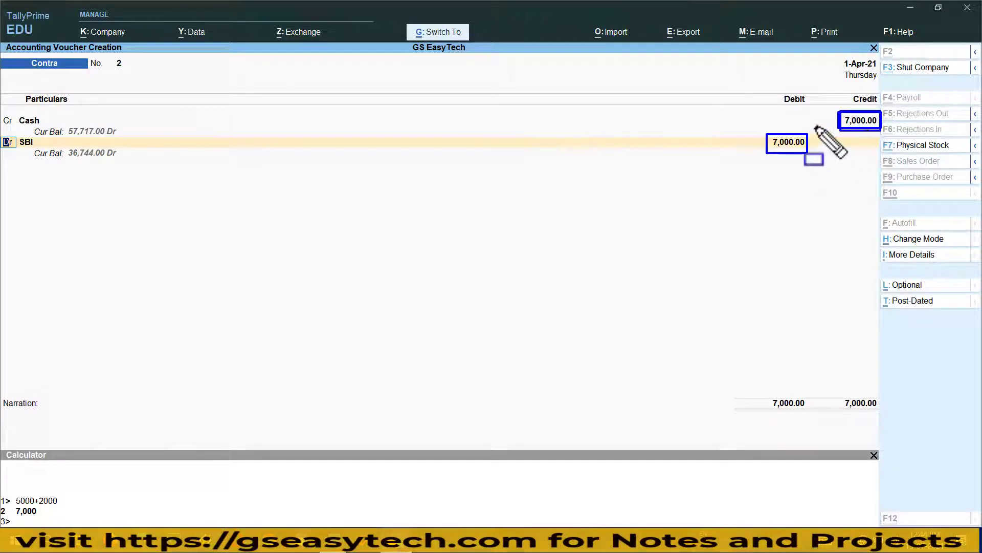
{"action": "key", "text": "Escape"}
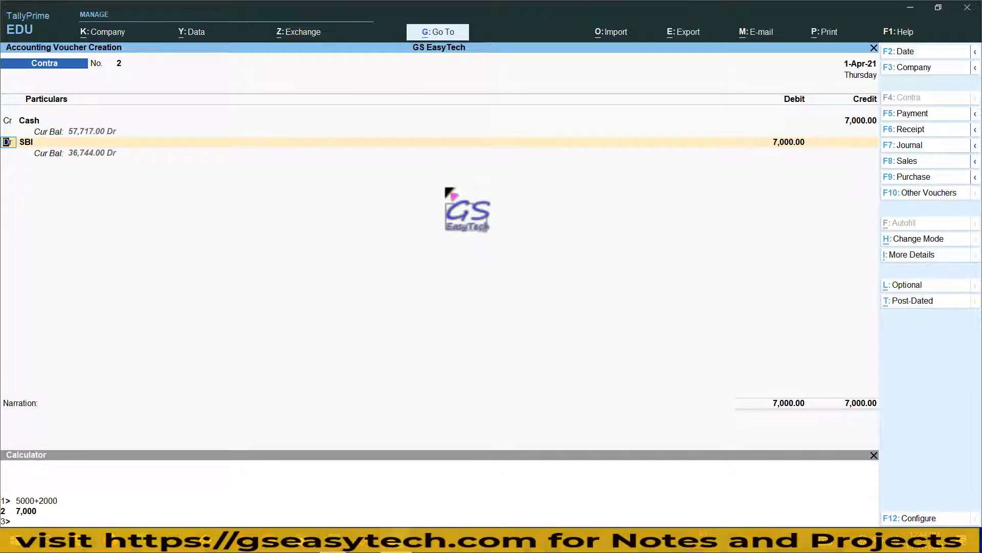
Step: Set the SBI ledger's debit amount to 5,000 and accept its Cash bank allocation
{"action": "key", "text": "Return"}
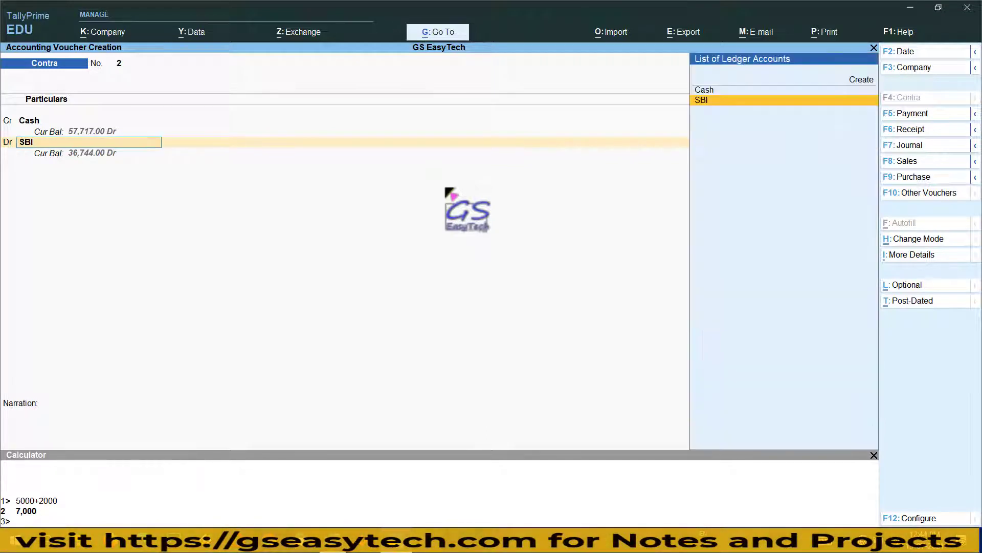
{"action": "key", "text": "Return"}
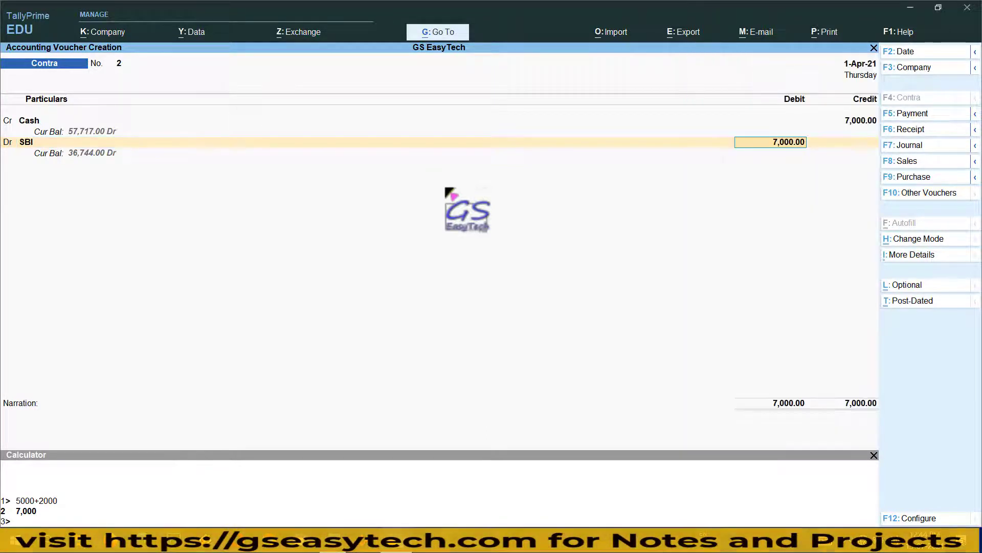
{"action": "type", "text": "5000"}
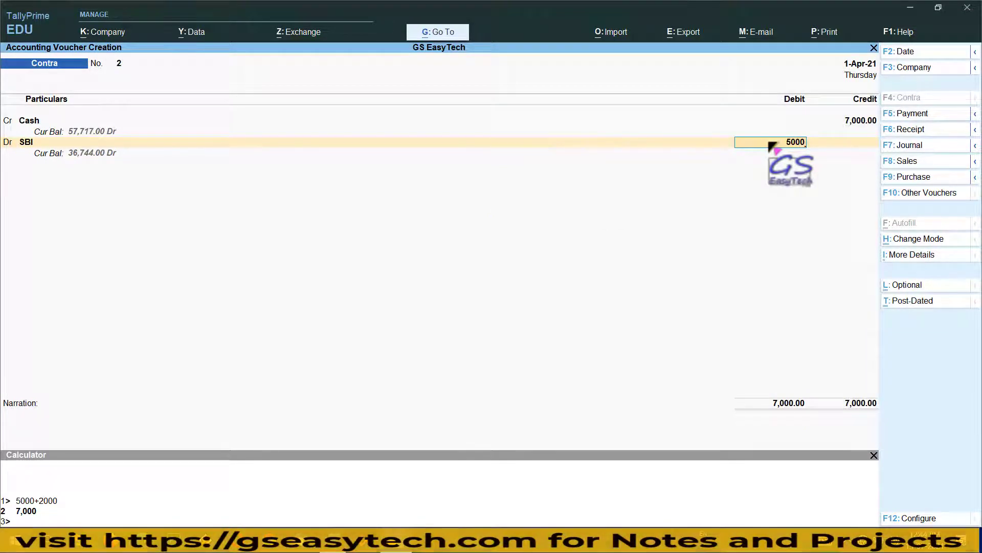
{"action": "key", "text": "Return"}
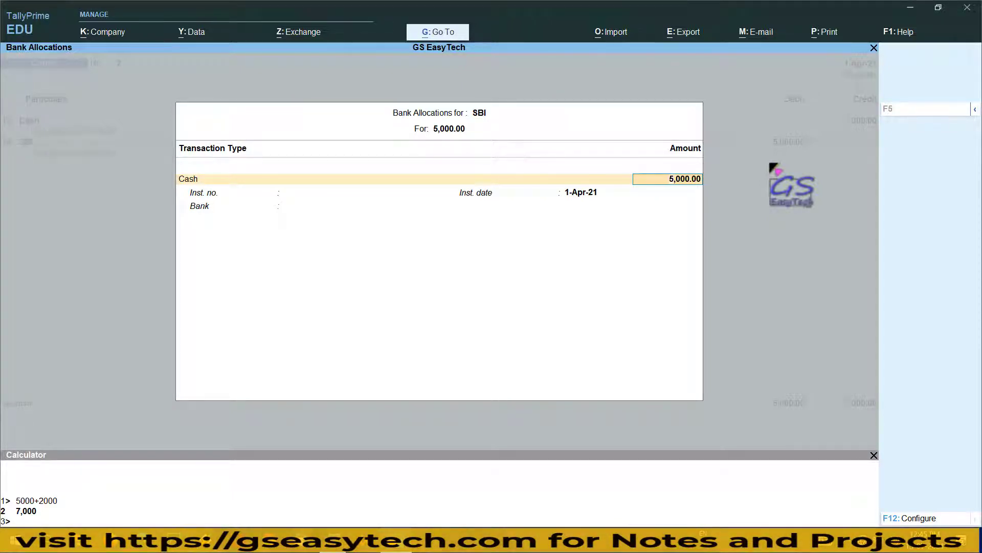
{"action": "key", "text": "Return"}
{"action": "key", "text": "Return"}
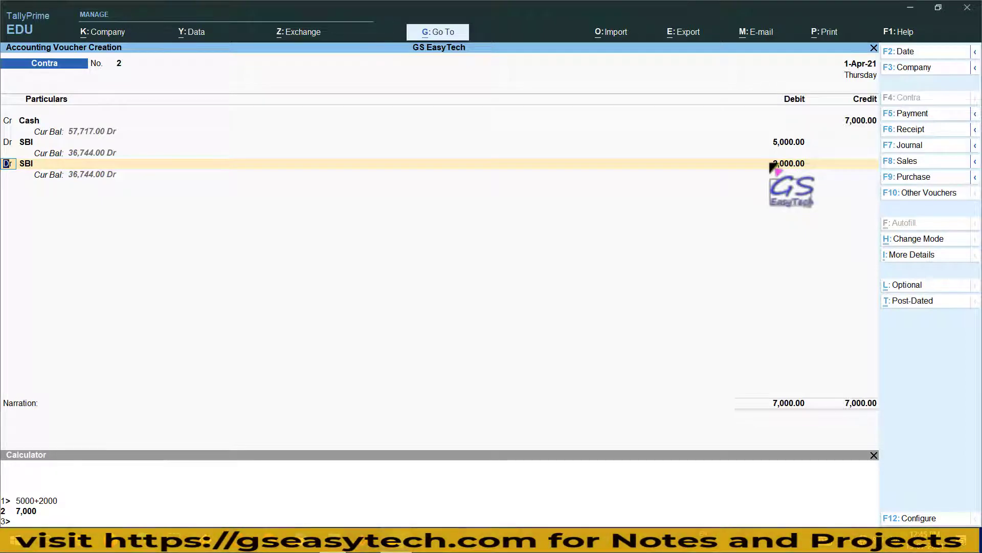
{"action": "type", "text": "c"}
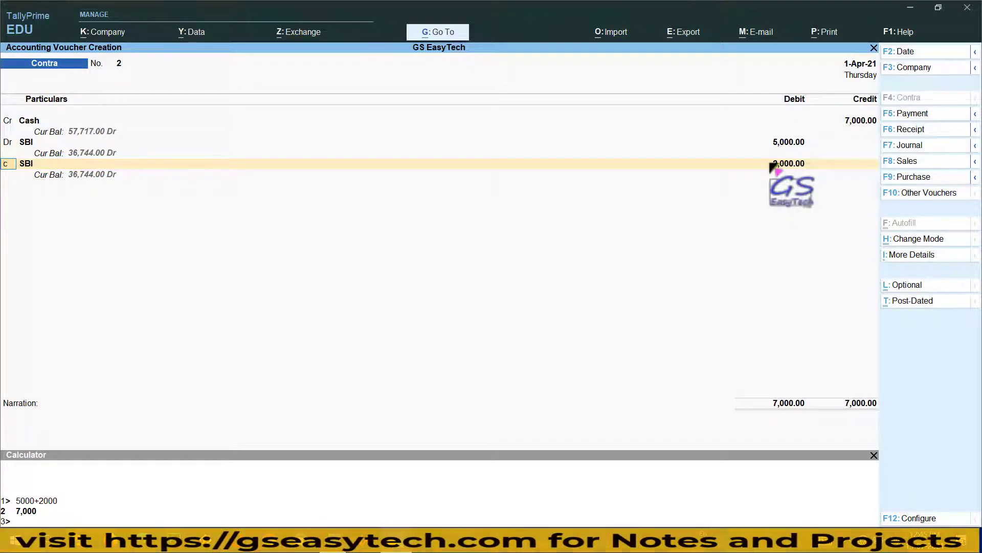
{"action": "key", "text": "Return"}
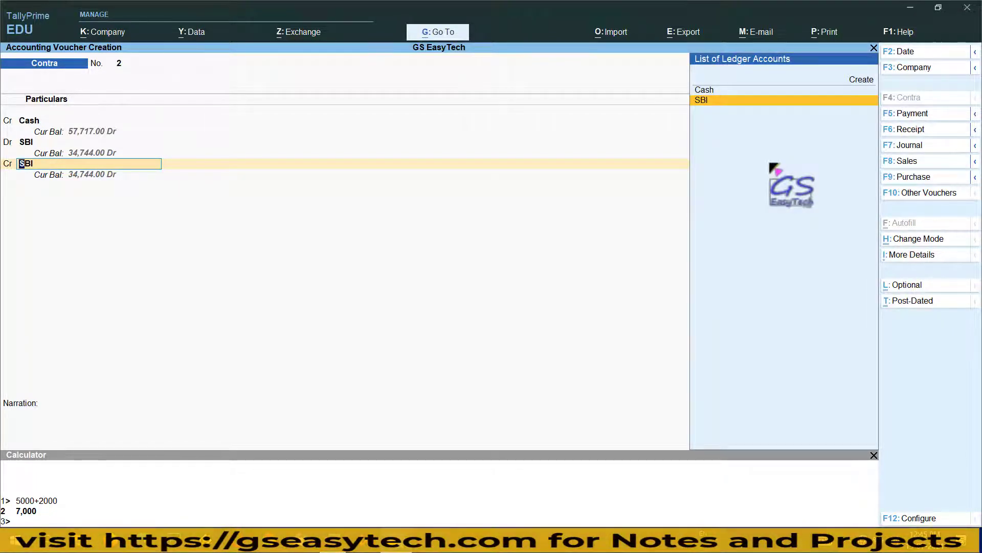
{"action": "key", "text": "BackSpace"}
{"action": "type", "text": "d"}
Step: Create a ledger named Bank of India for the second debit line and place it under Bank Accounts
{"action": "key", "text": "Return"}
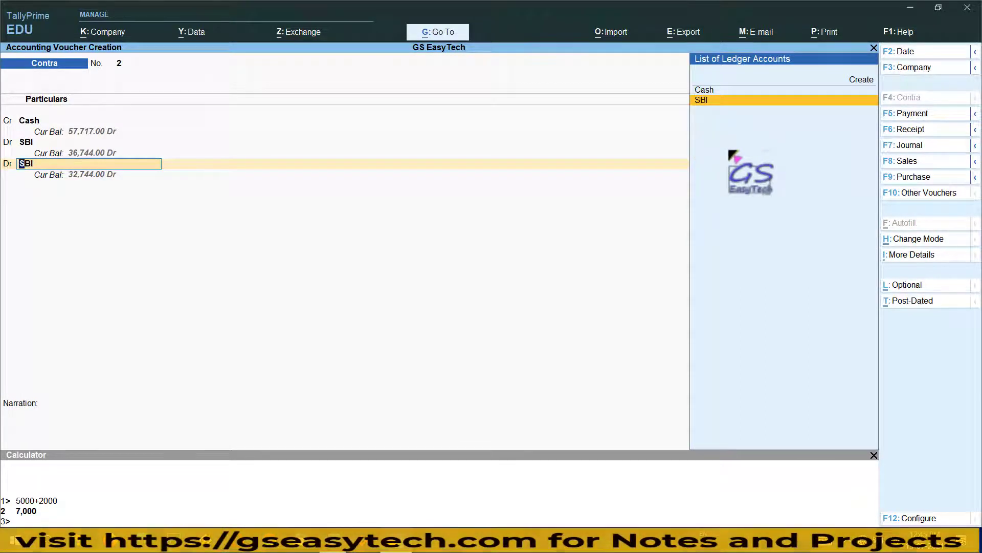
{"action": "left_click", "coordinate": [853, 81]}
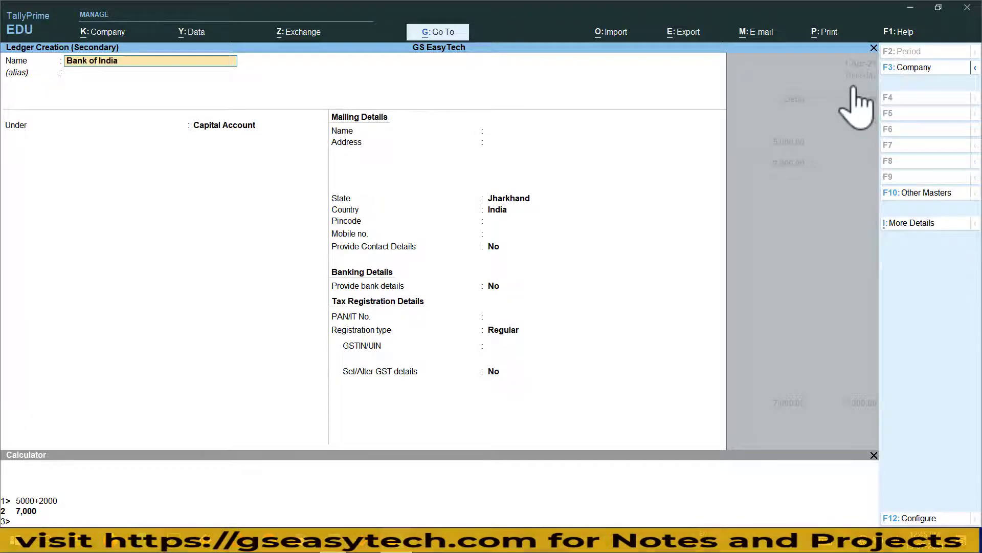
{"action": "type", "text": "Bank of India"}
{"action": "key", "text": "Return"}
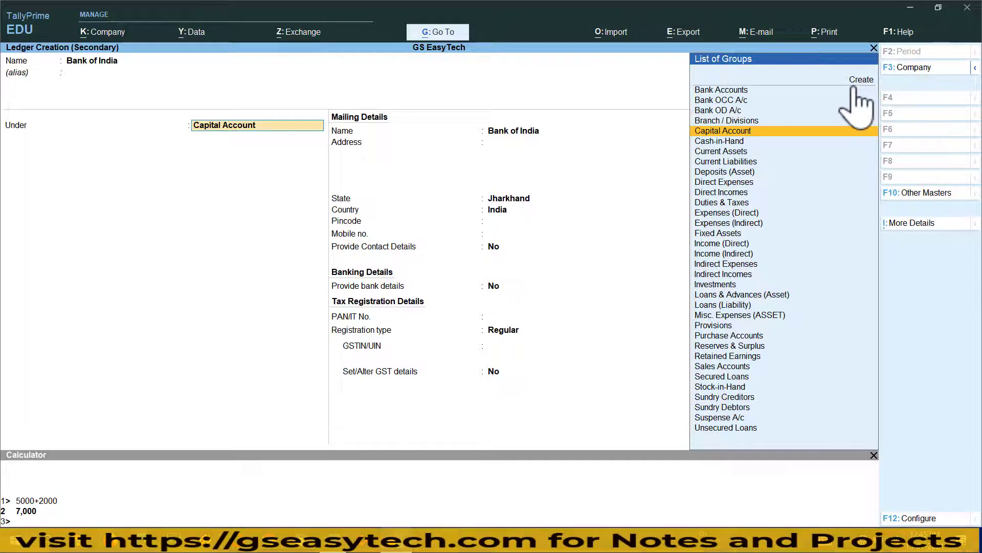
{"action": "type", "text": "B"}
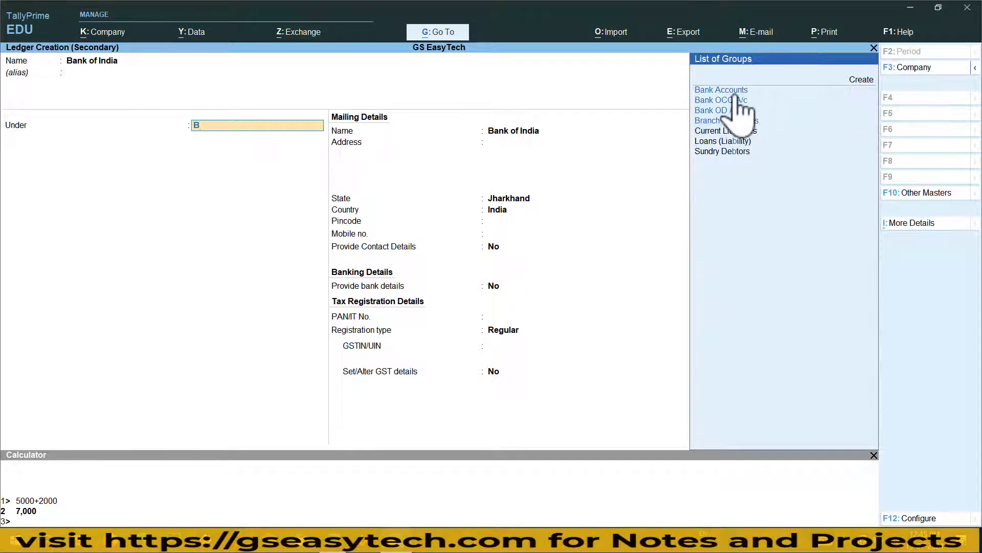
{"action": "key", "text": "Return"}
Step: Accept the new ledger's default bank and mailing details, leave GSTIN/UIN blank and save the ledger
{"action": "key", "text": "Return"}
{"action": "key", "text": "Return"}
{"action": "key", "text": "Return"}
{"action": "key", "text": "Return"}
{"action": "key", "text": "Return"}
{"action": "key", "text": "Return"}
{"action": "key", "text": "Return"}
{"action": "key", "text": "Return"}
{"action": "key", "text": "Return"}
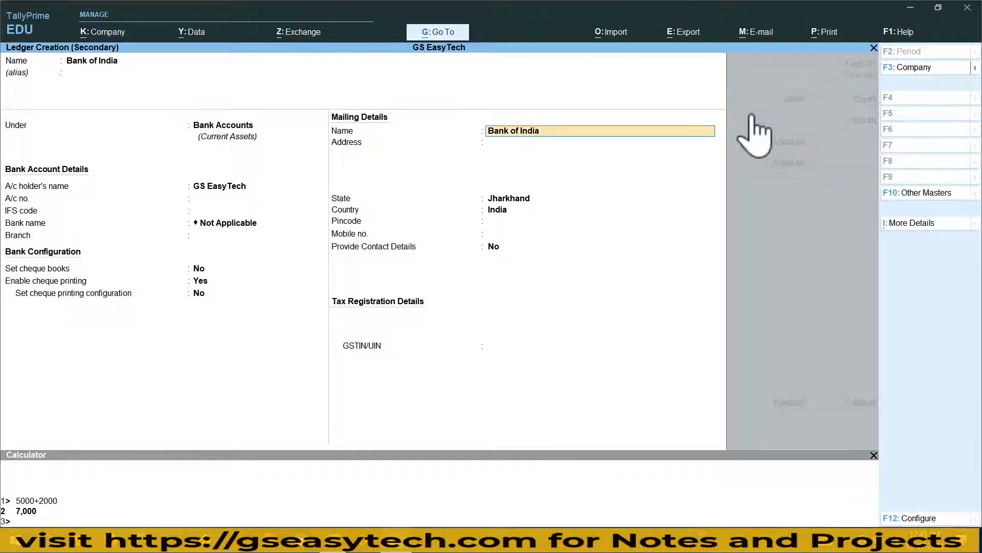
{"action": "key", "text": "Return"}
{"action": "key", "text": "Return"}
{"action": "key", "text": "Return"}
{"action": "key", "text": "Return"}
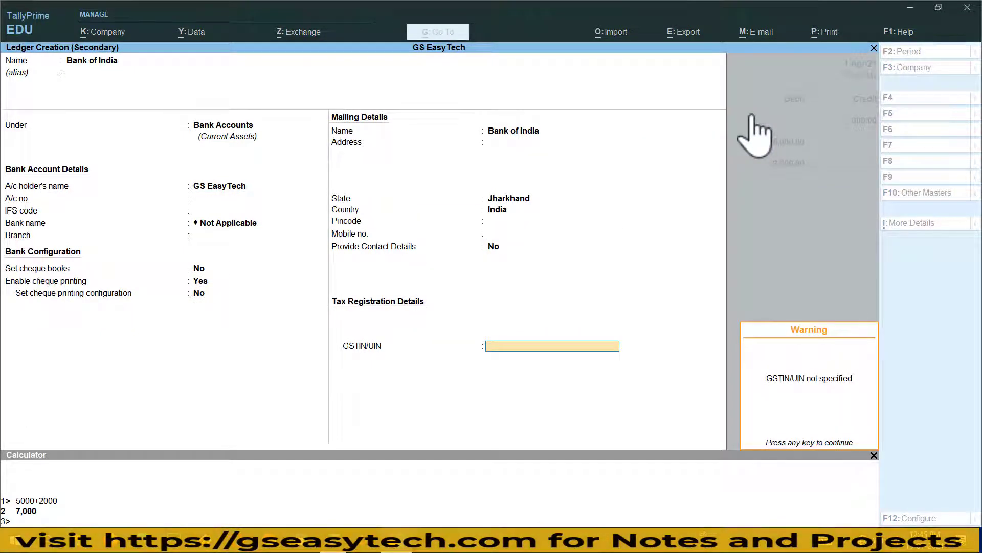
{"action": "key", "text": "Return"}
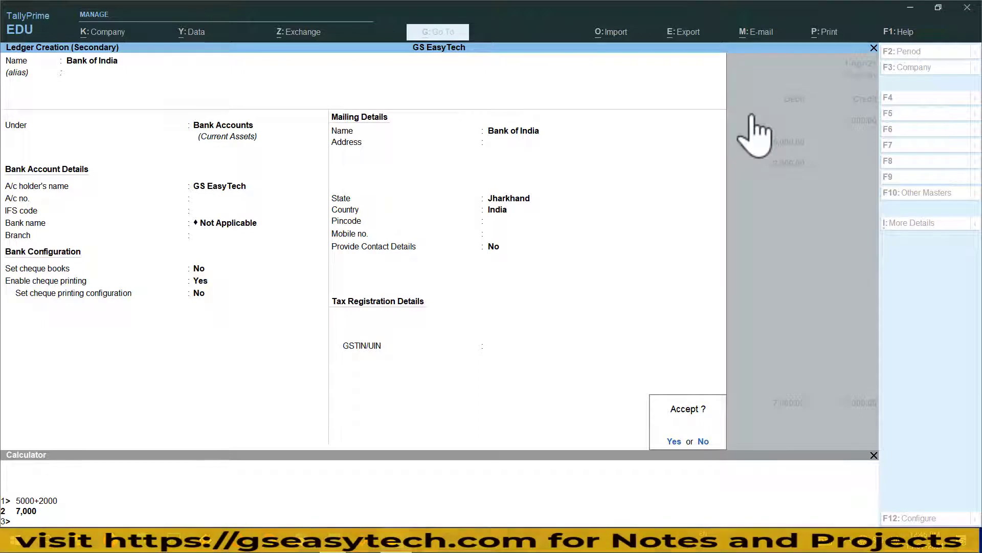
{"action": "key", "text": "Return"}
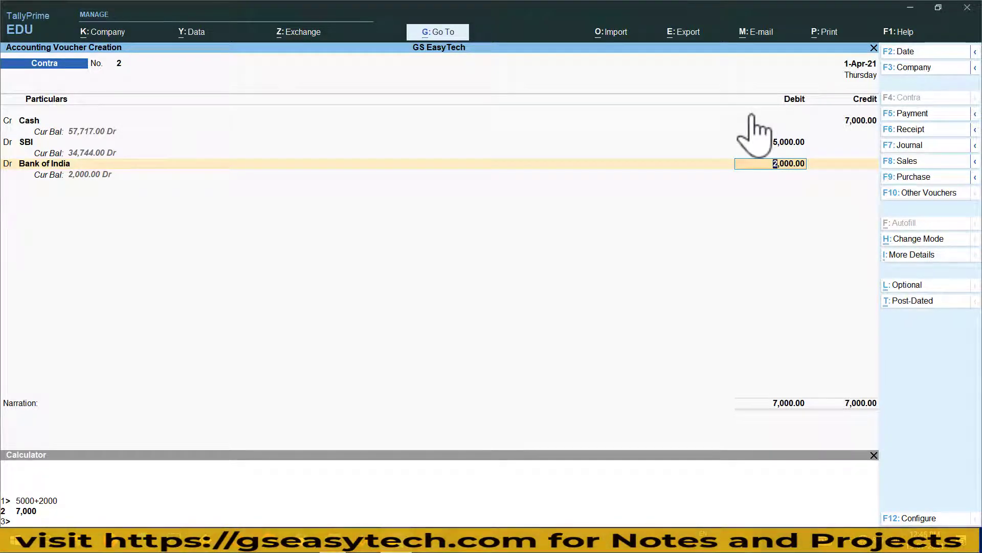
Step: Accept 2,000 as the Bank of India debit amount together with its Cash bank allocation
{"action": "key", "text": "Return"}
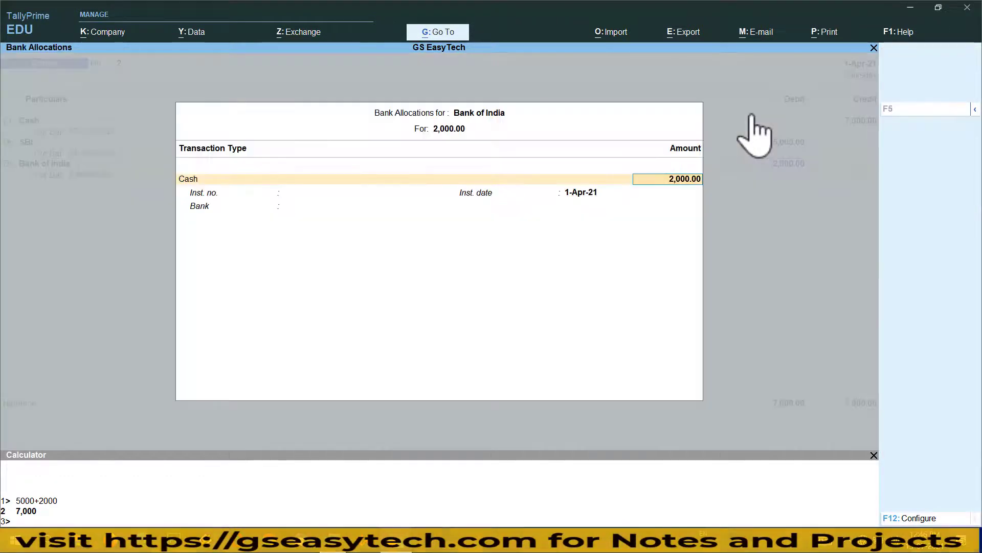
{"action": "key", "text": "Return"}
{"action": "key", "text": "Return"}
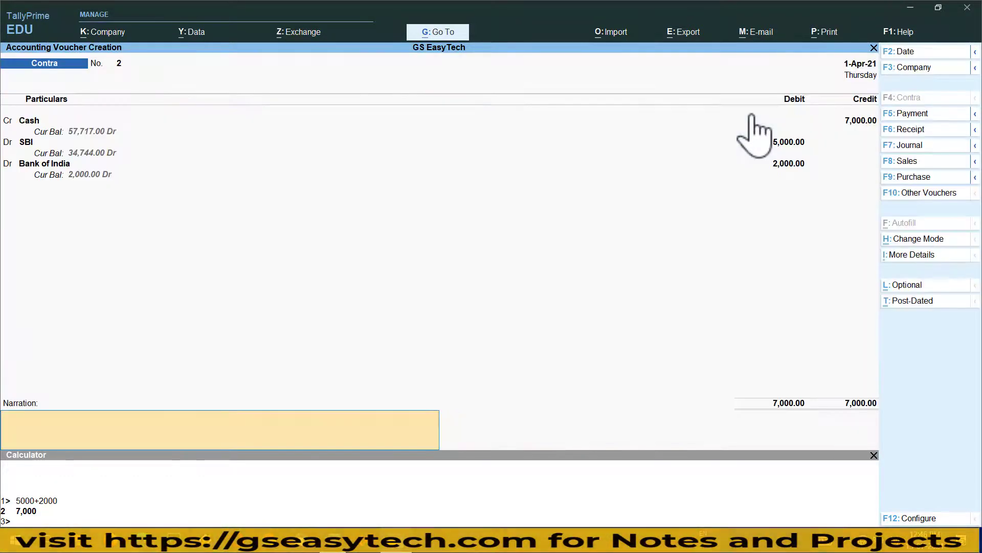
{"action": "mouse_move", "coordinate": [755, 94]}
{"action": "left_mouse_down"}
{"action": "mouse_move", "coordinate": [791, 174]}
{"action": "mouse_move", "coordinate": [821, 205]}
{"action": "left_mouse_up"}
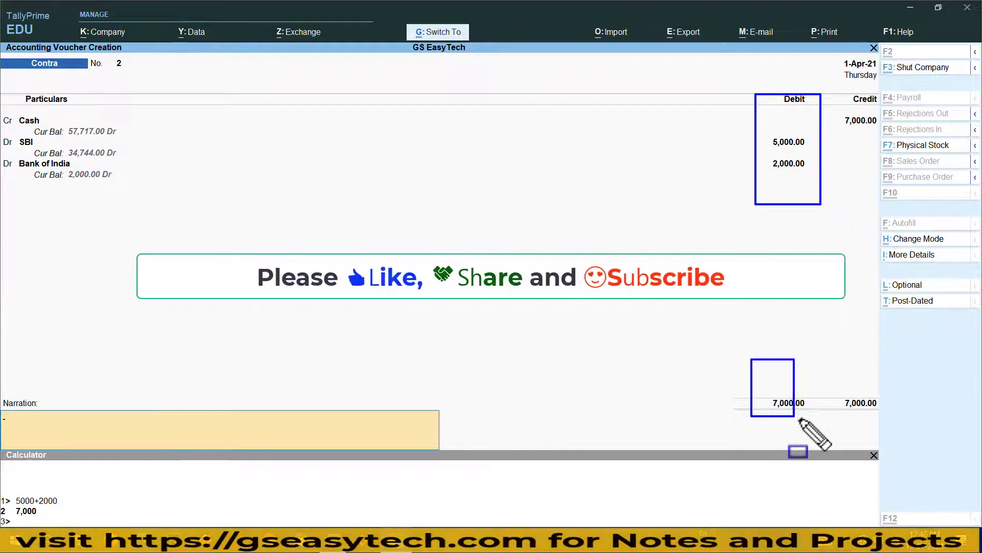